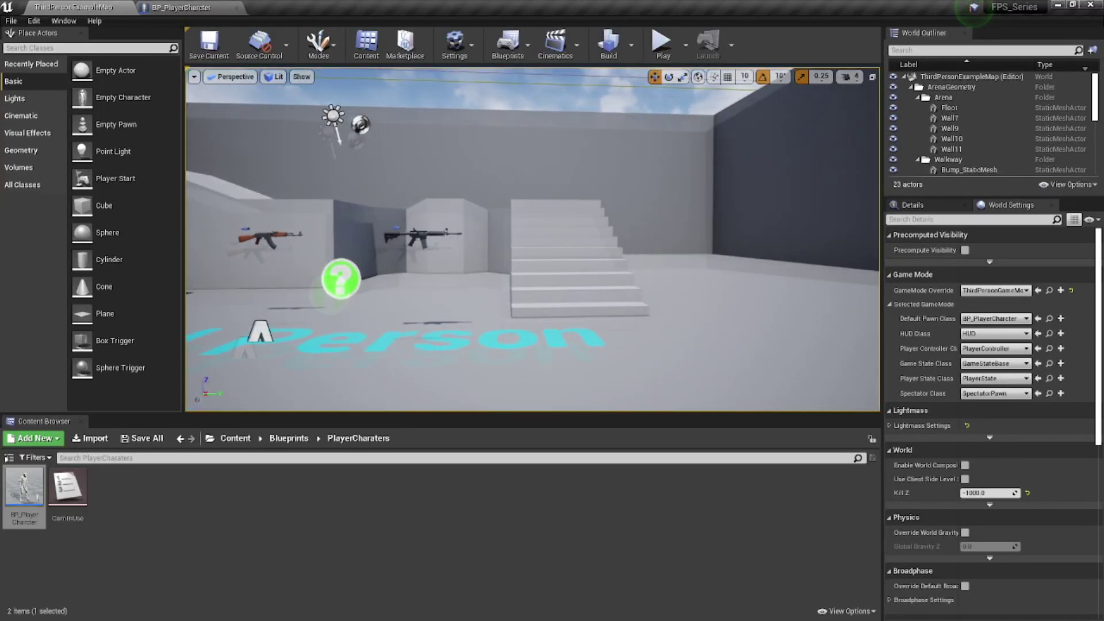
# Step: Delete the Third Person floor text and DocumentationActor1, then fly around the level
pyautogui.moveTo(533, 238); pyautogui.dragTo(673, 141, button='right')
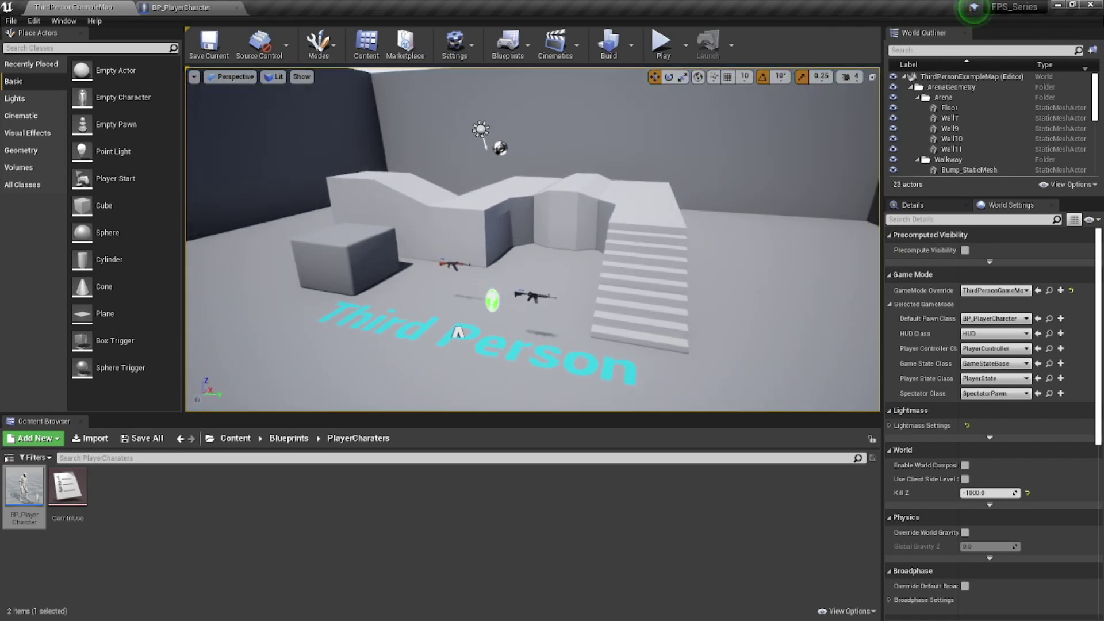
pyautogui.click(458, 332)
pyautogui.press('Delete')
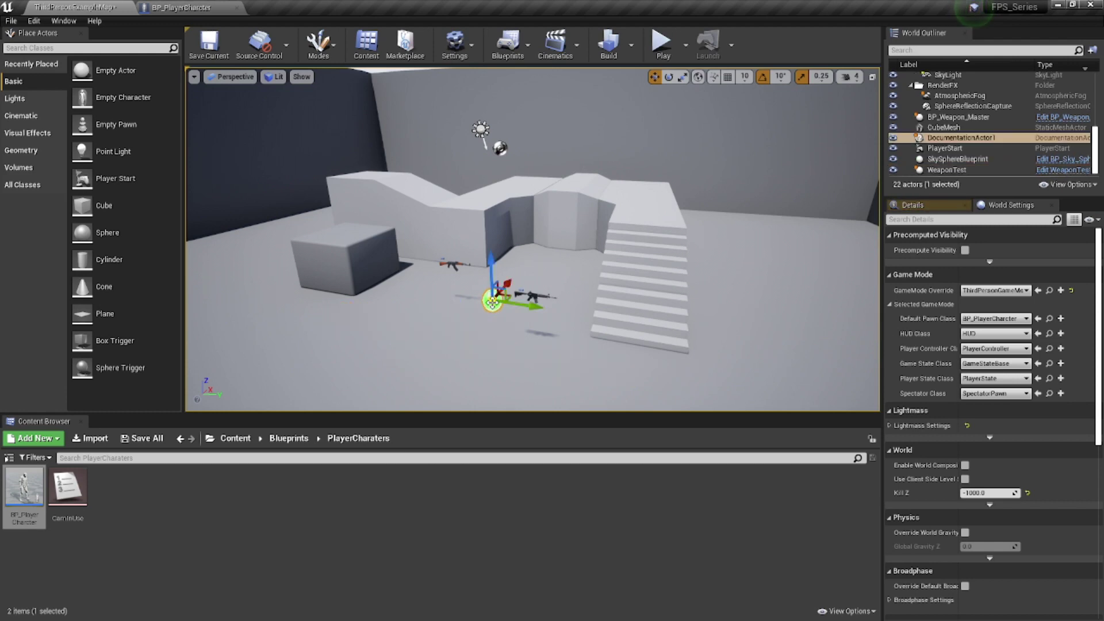
pyautogui.press('Delete')
pyautogui.moveTo(532, 239)
pyautogui.mouseDown(button='right')
pyautogui.moveTo(552, 259)
pyautogui.moveTo(552, 215)
pyautogui.moveTo(544, 285)
pyautogui.mouseUp(button='right')
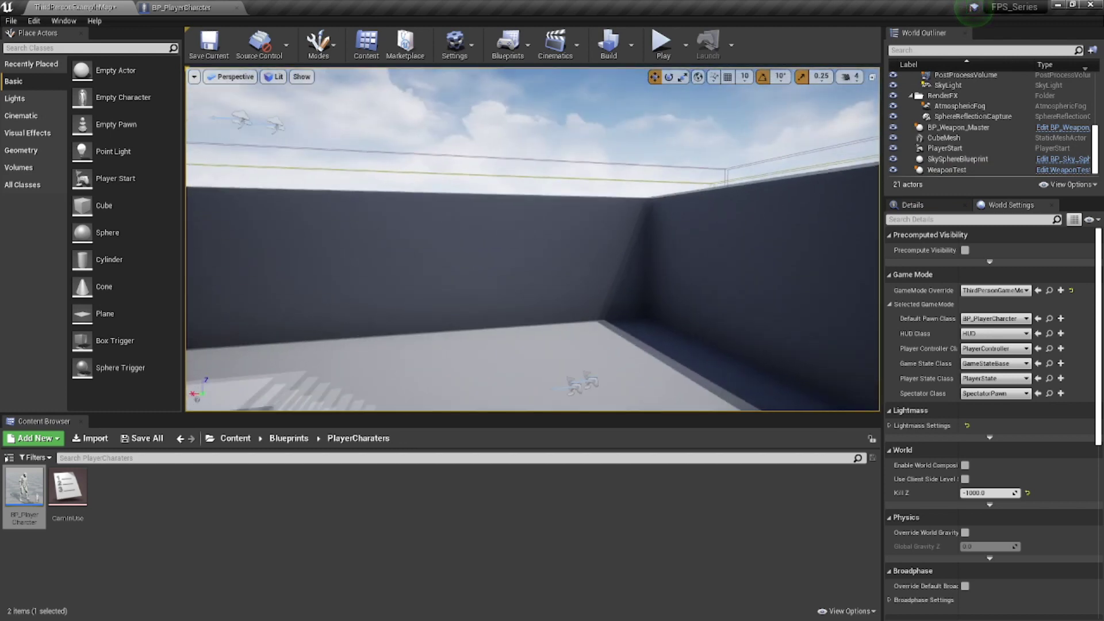
pyautogui.moveTo(532, 239); pyautogui.dragTo(509, 259, button='right')
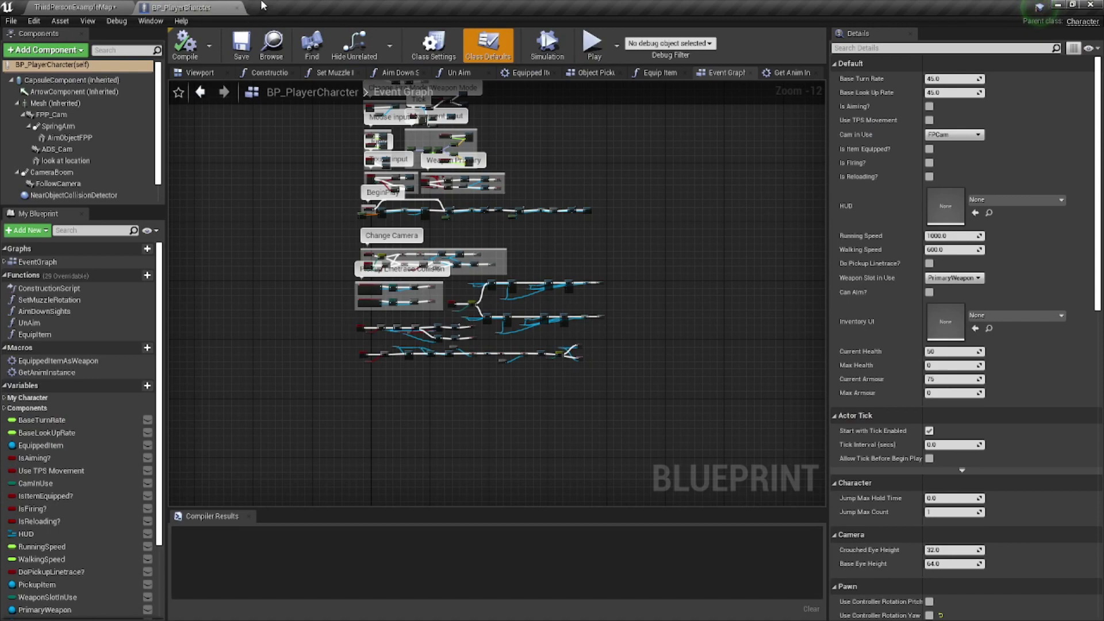
pyautogui.scroll(3, 540, 199)
pyautogui.scroll(2, 483, 211)
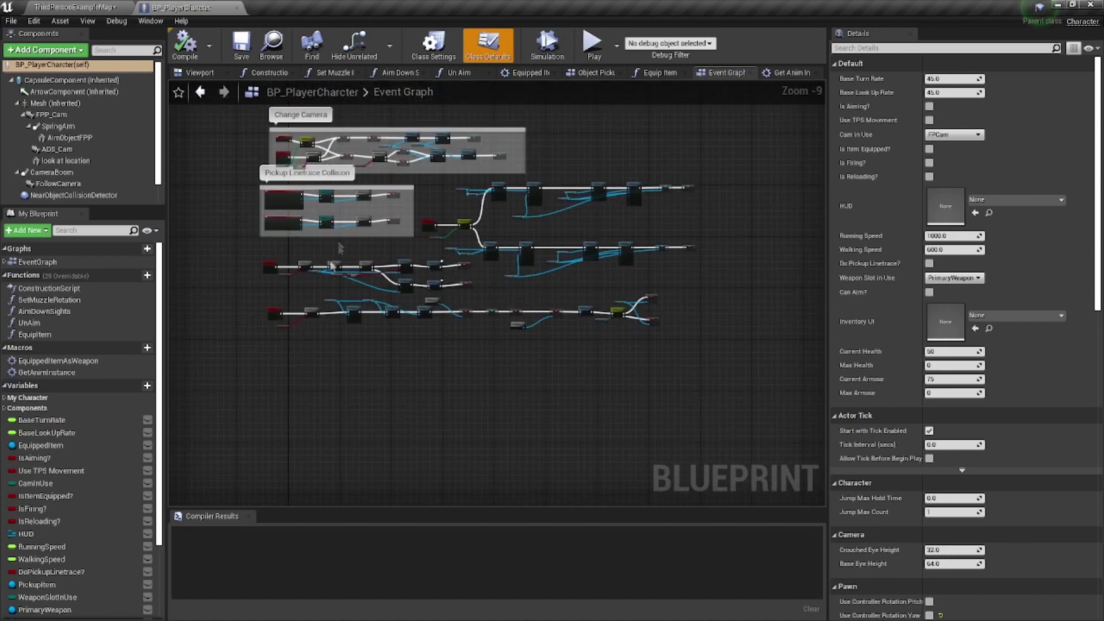
pyautogui.scroll(2, 415, 225)
pyautogui.scroll(-1, 415, 225)
pyautogui.scroll(-1, 448, 259)
pyautogui.scroll(-1, 466, 310)
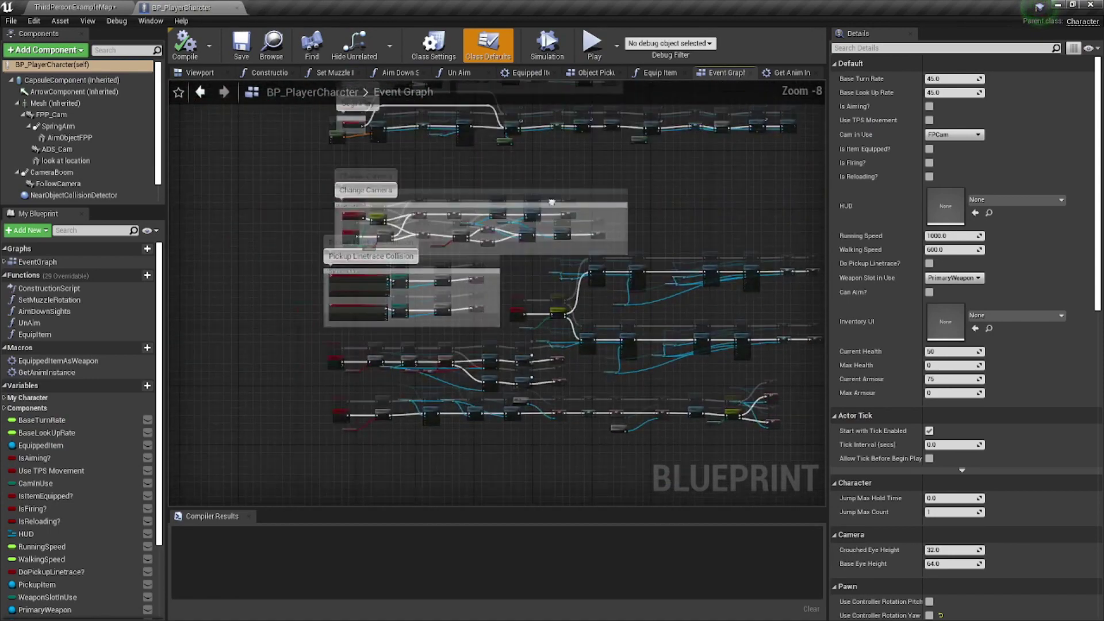
pyautogui.scroll(-1, 477, 360)
pyautogui.scroll(-1, 479, 359)
pyautogui.scroll(1, 466, 320)
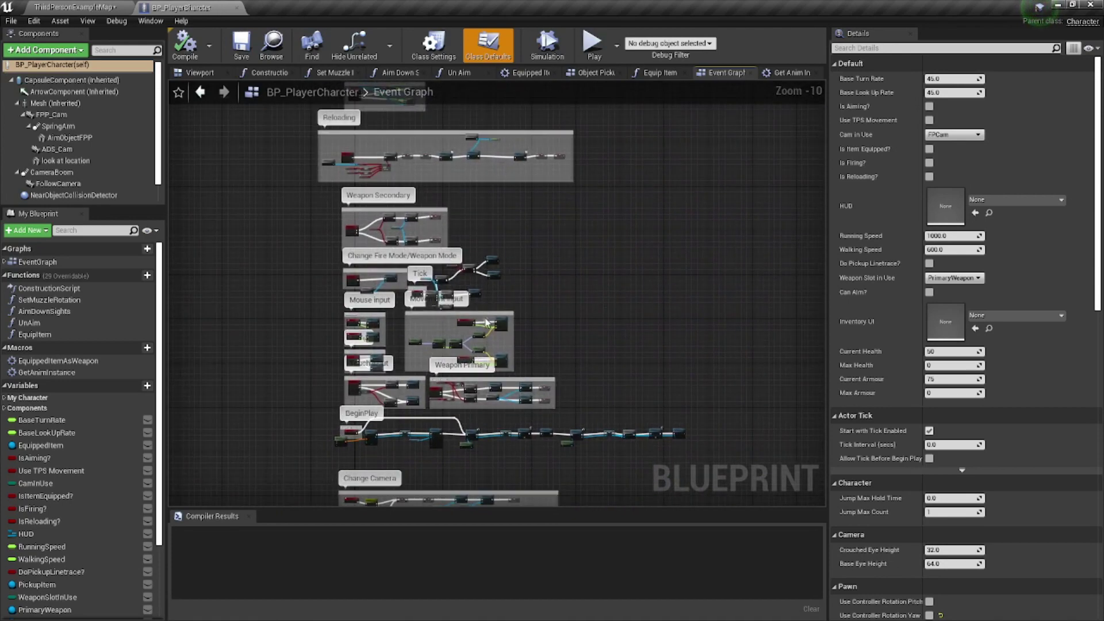
pyautogui.scroll(2, 453, 276)
pyautogui.scroll(1, 454, 278)
pyautogui.scroll(1, 426, 318)
pyautogui.scroll(1, 468, 297)
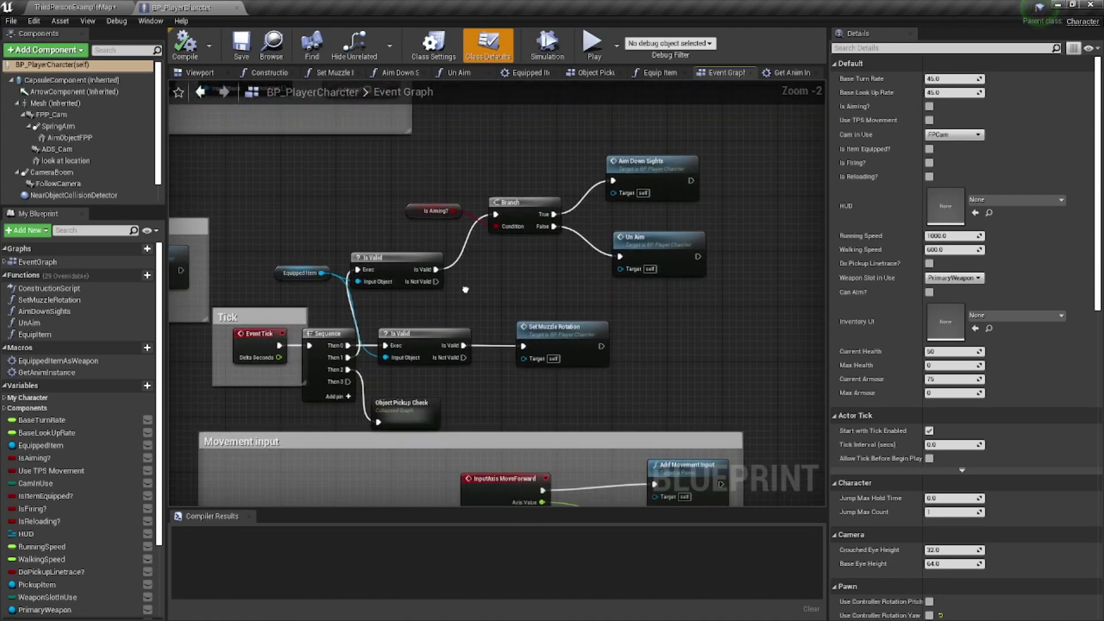
pyautogui.scroll(1, 462, 290)
pyautogui.scroll(-4, 461, 290)
# Step: Pan to the Open Inventory nodes and marquee-select the uncommented group
pyautogui.moveTo(461, 290); pyautogui.dragTo(378, 173, button='right')
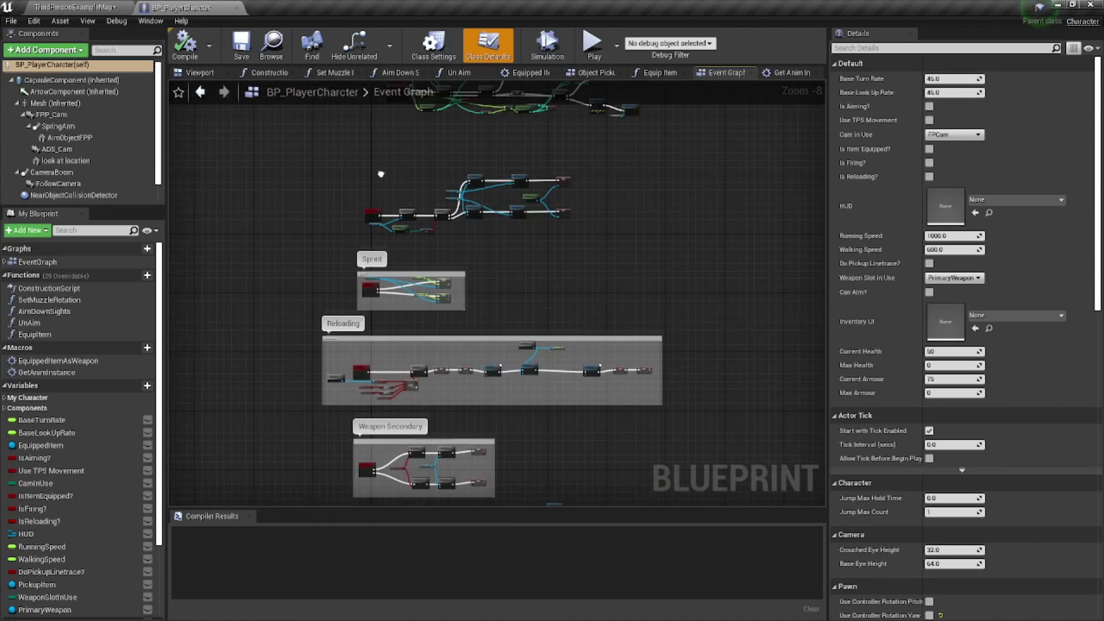
pyautogui.scroll(4, 373, 257)
pyautogui.scroll(2, 408, 261)
pyautogui.scroll(1, 353, 271)
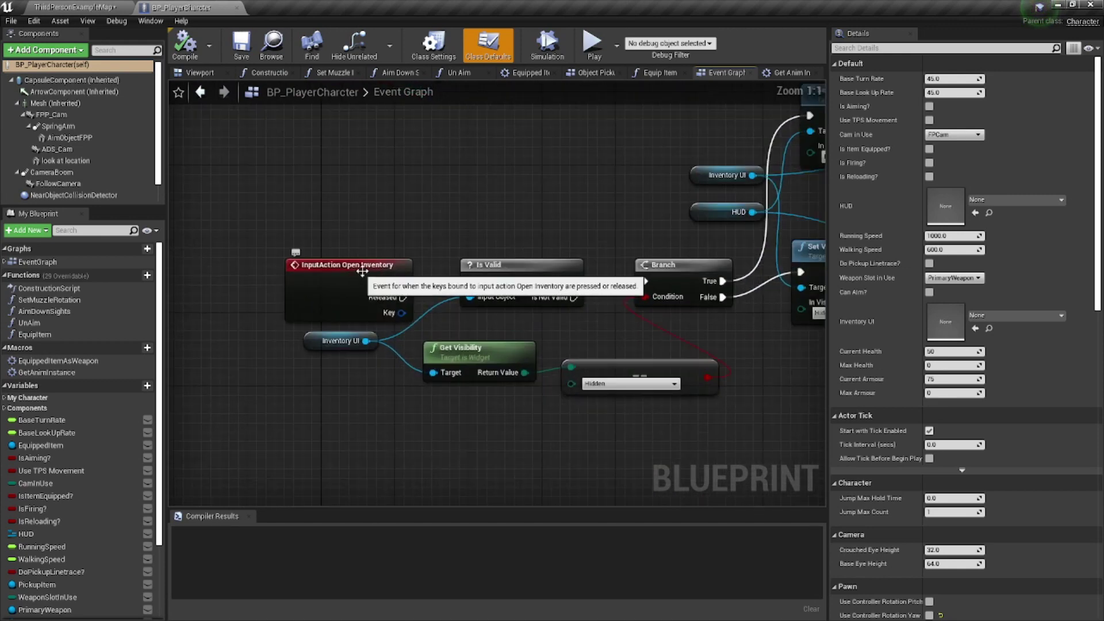
pyautogui.scroll(-4, 352, 270)
pyautogui.scroll(3, 352, 270)
pyautogui.scroll(-2, 352, 270)
pyautogui.scroll(-1, 352, 270)
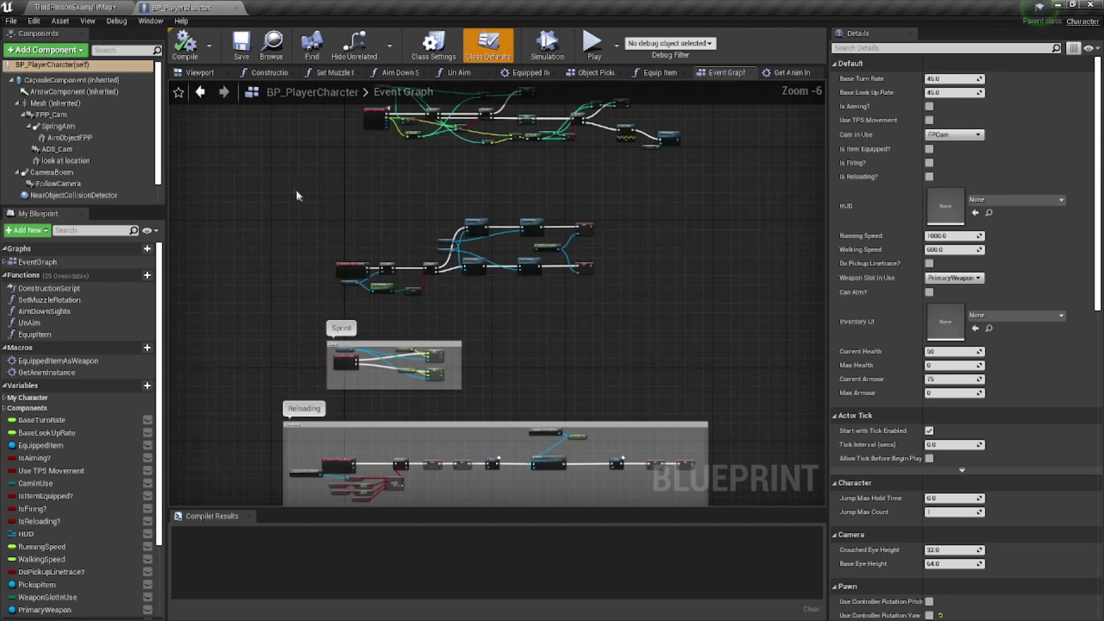
pyautogui.moveTo(291, 185); pyautogui.dragTo(681, 324)
# Step: Wrap the selected nodes in an 'Open Inventory' comment and widen it to fit
pyautogui.press('c')
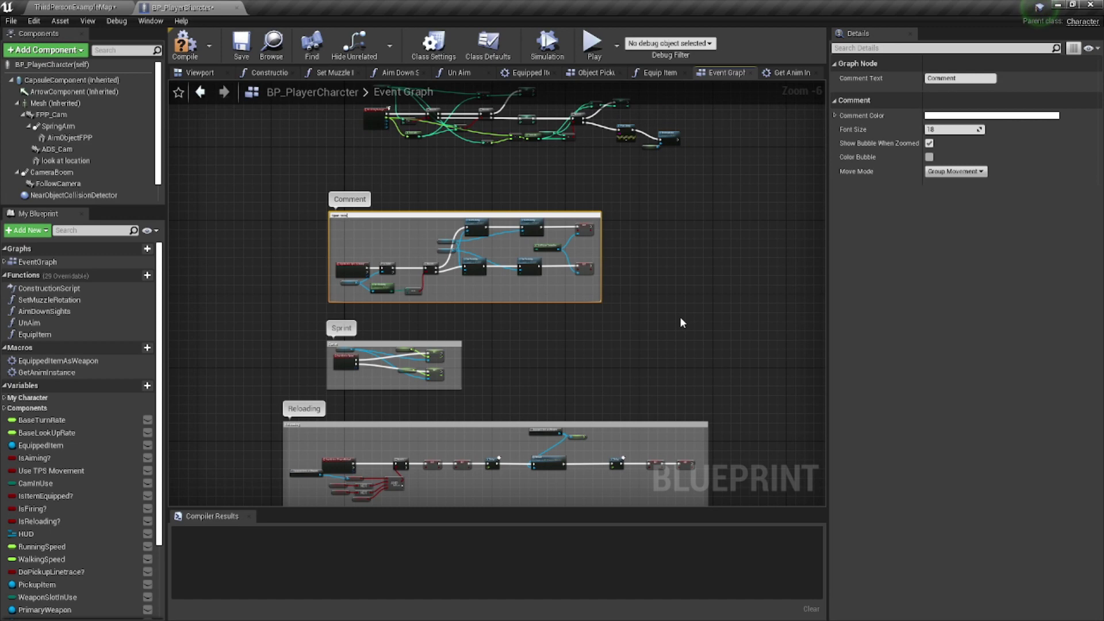
pyautogui.write('Open Inventory')
pyautogui.press('Return')
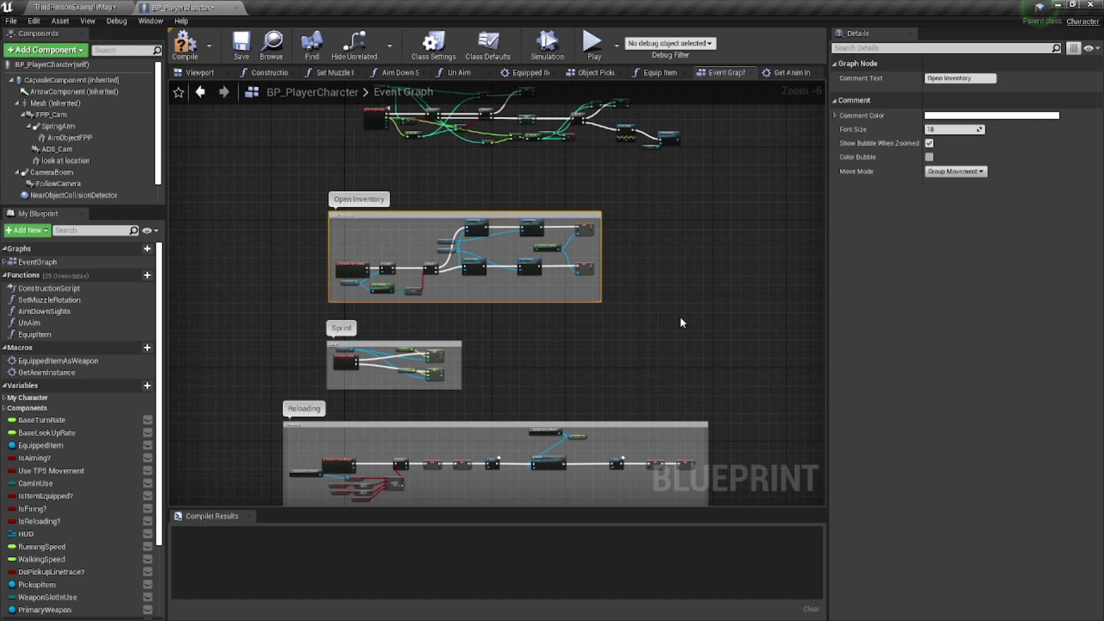
pyautogui.scroll(5, 461, 229)
pyautogui.scroll(-2, 462, 229)
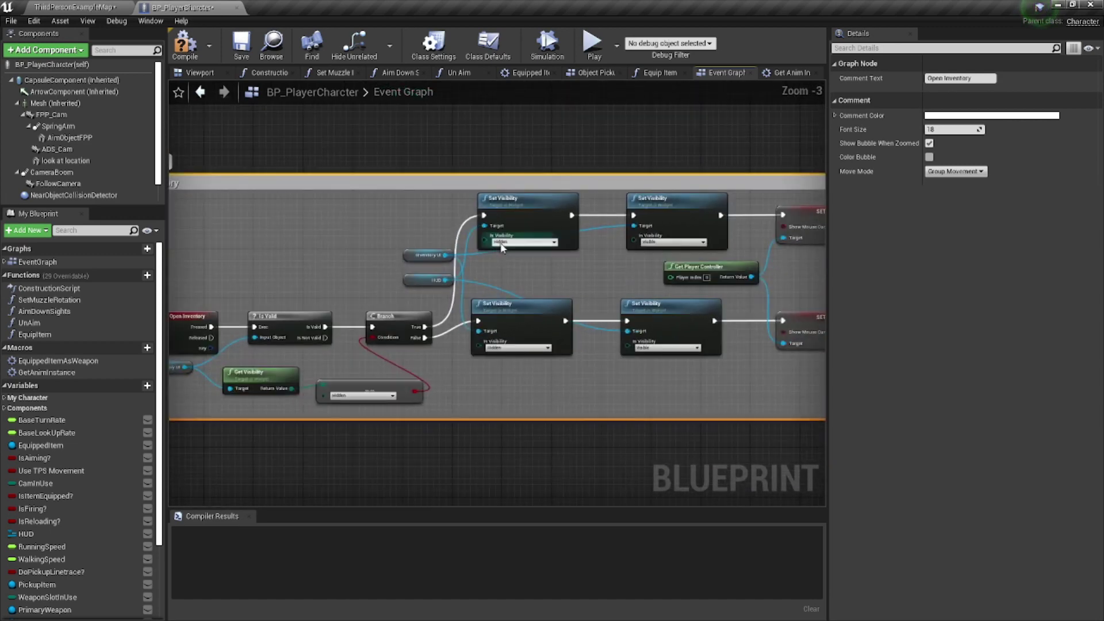
pyautogui.scroll(-1, 462, 229)
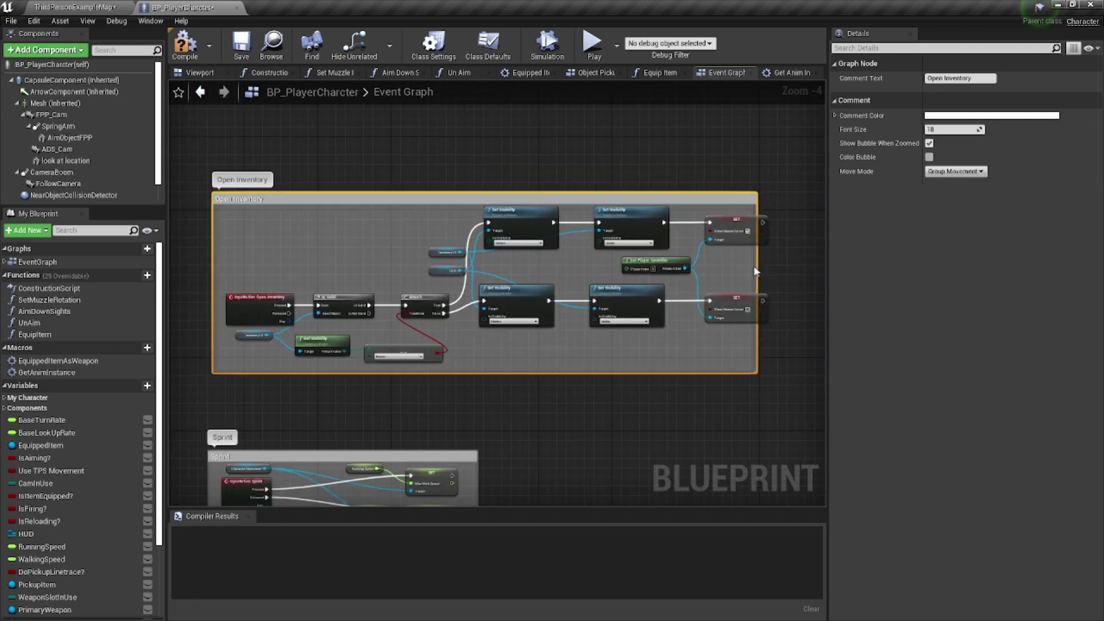
pyautogui.moveTo(754, 271); pyautogui.dragTo(785, 269)
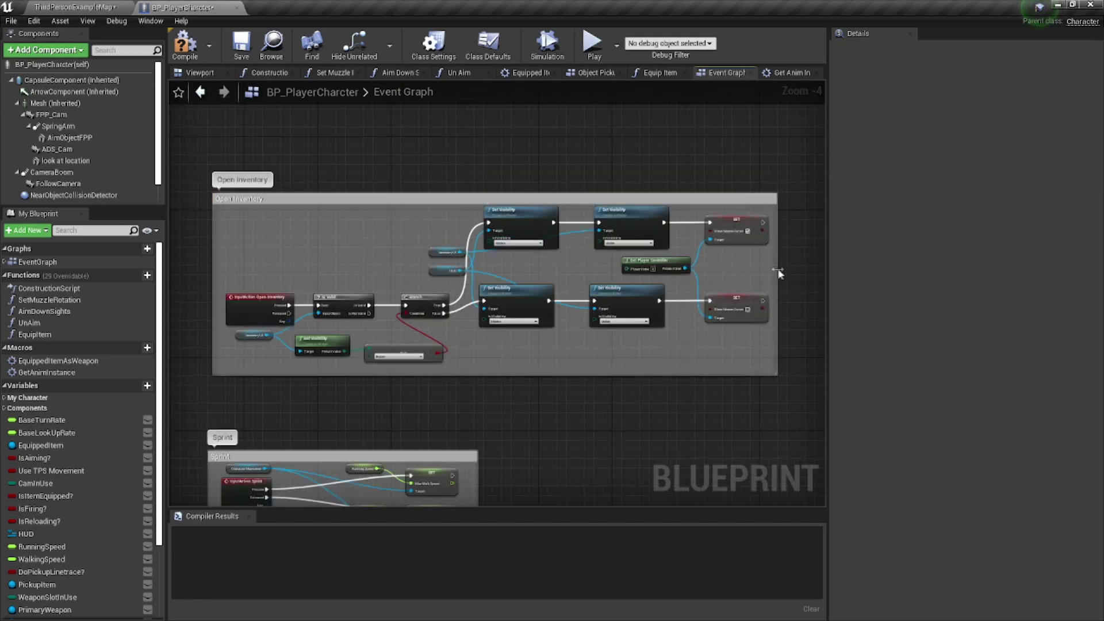
pyautogui.scroll(-1, 512, 276)
pyautogui.scroll(-1, 493, 247)
pyautogui.scroll(2, 469, 226)
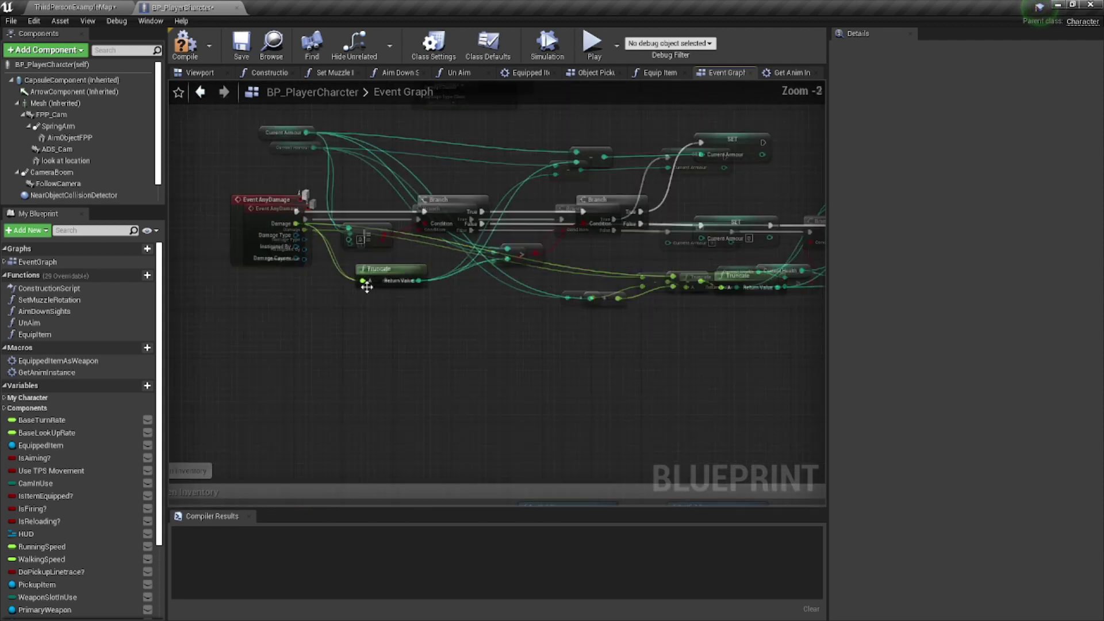
pyautogui.scroll(1, 469, 227)
pyautogui.scroll(1, 469, 226)
# Step: Group the K, Self and Apply Damage nodes in an 'Apply Damage' comment, shifted up-left
pyautogui.moveTo(222, 159)
pyautogui.mouseDown()
pyautogui.moveTo(592, 256)
pyautogui.moveTo(574, 272)
pyautogui.mouseUp()
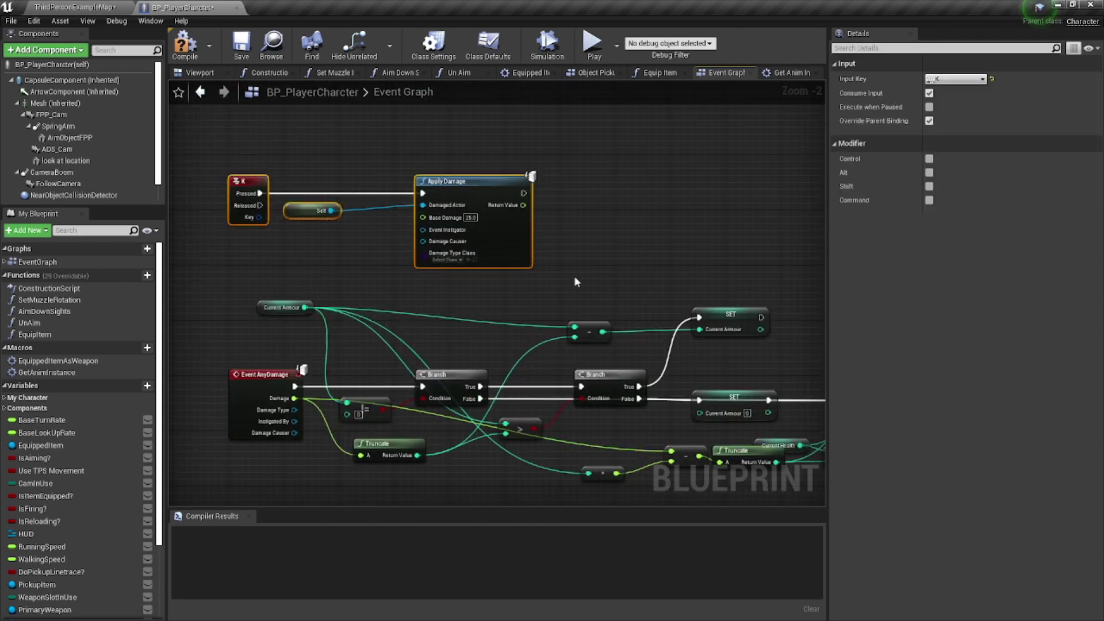
pyautogui.write('cA')
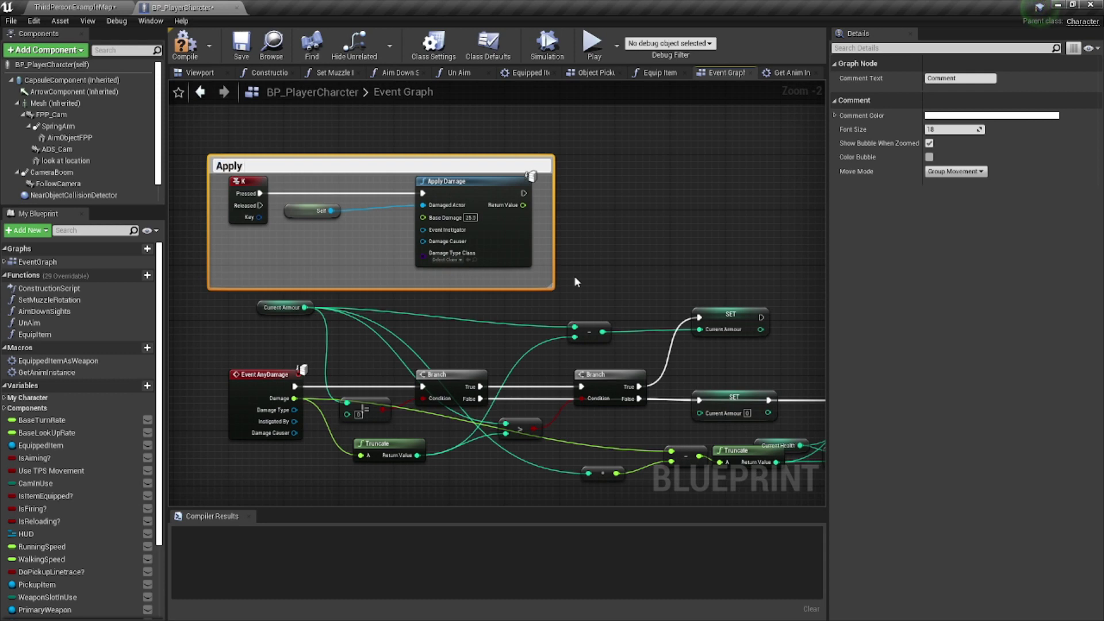
pyautogui.write('age')
pyautogui.press('Return')
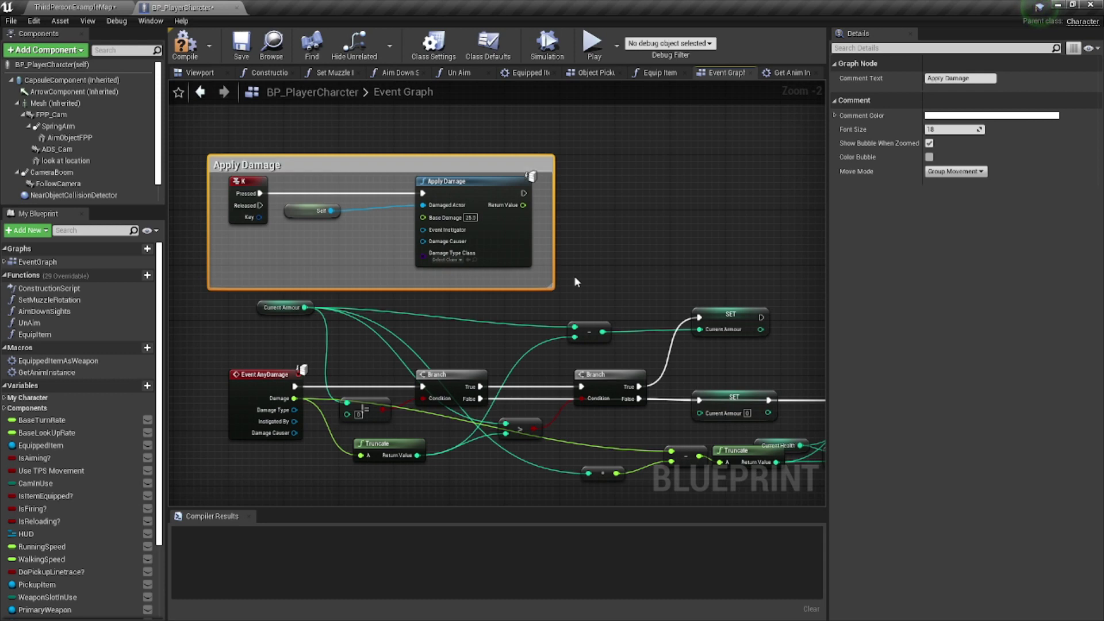
pyautogui.scroll(-3, 311, 290)
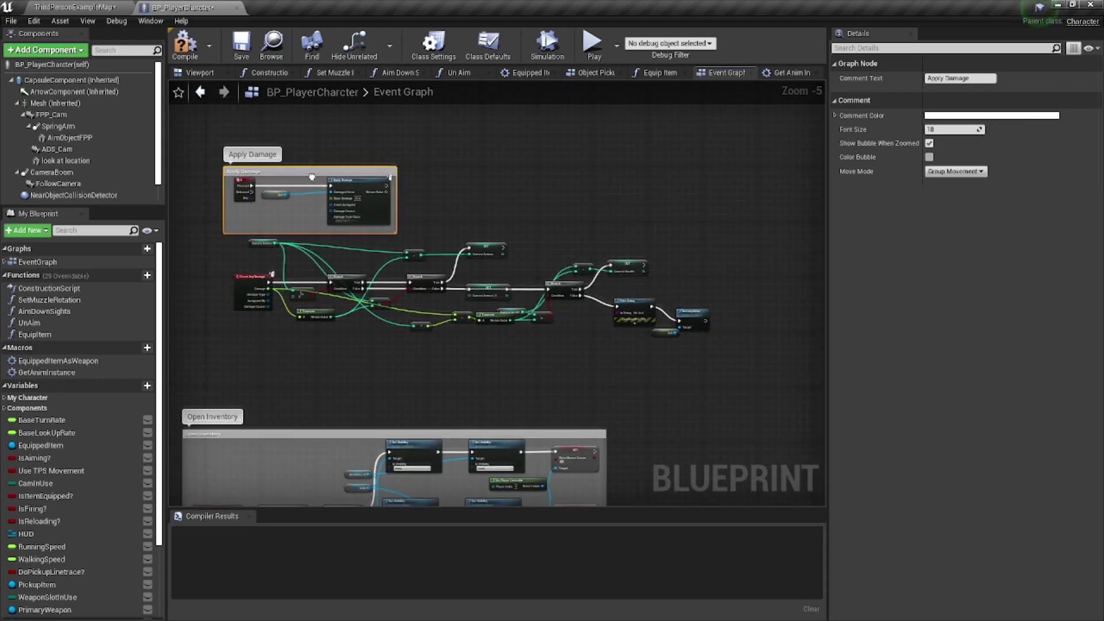
pyautogui.moveTo(333, 228); pyautogui.dragTo(312, 189)
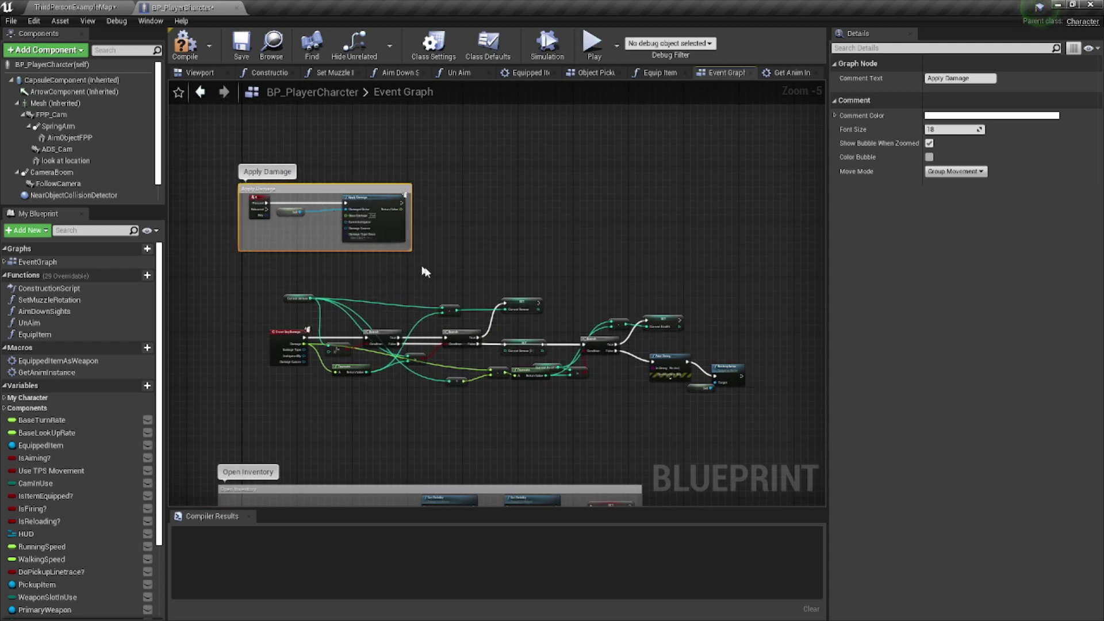
pyautogui.moveTo(190, 269); pyautogui.dragTo(756, 413)
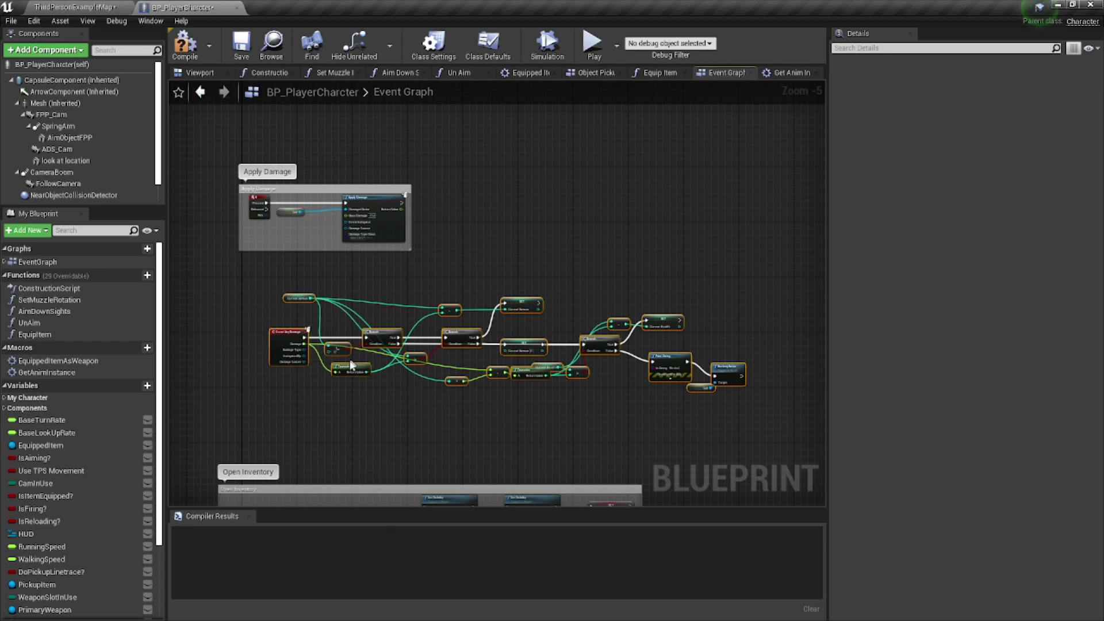
pyautogui.scroll(1, 351, 366)
pyautogui.scroll(1, 303, 348)
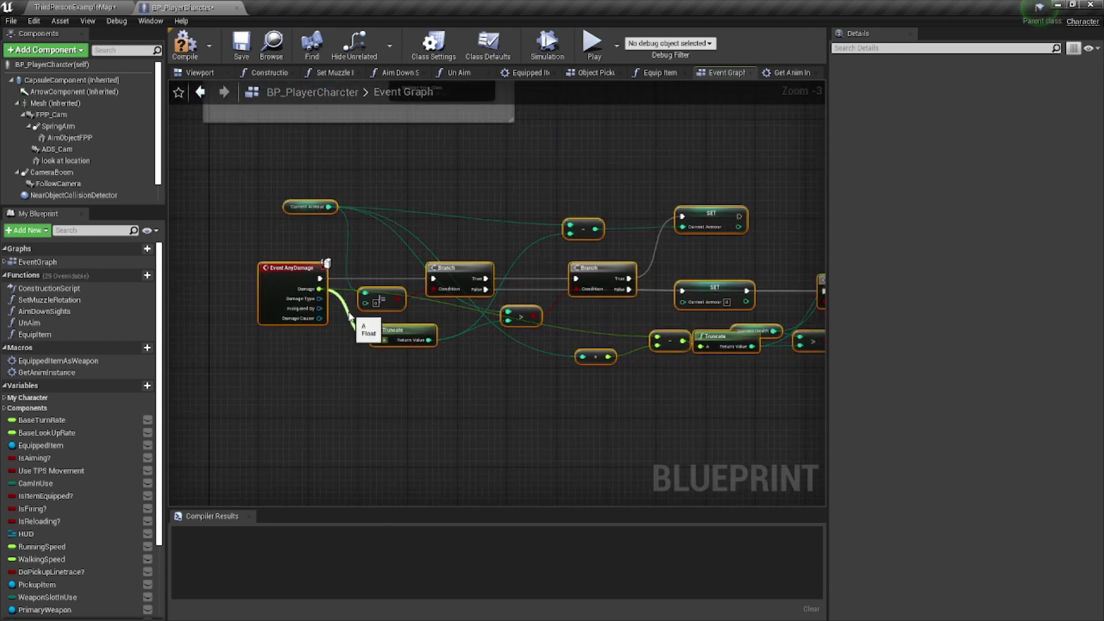
pyautogui.write('cRe')
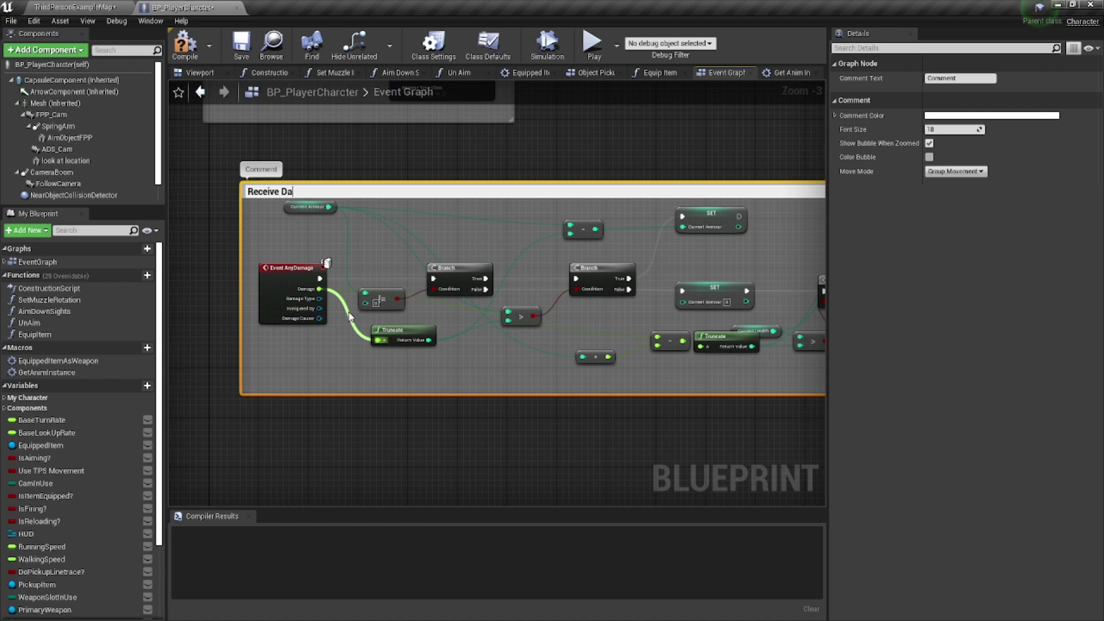
pyautogui.write('e')
# Step: Title the AnyDamage comment 'Receive Damage' and move it beneath the Apply Damage group
pyautogui.press('Return')
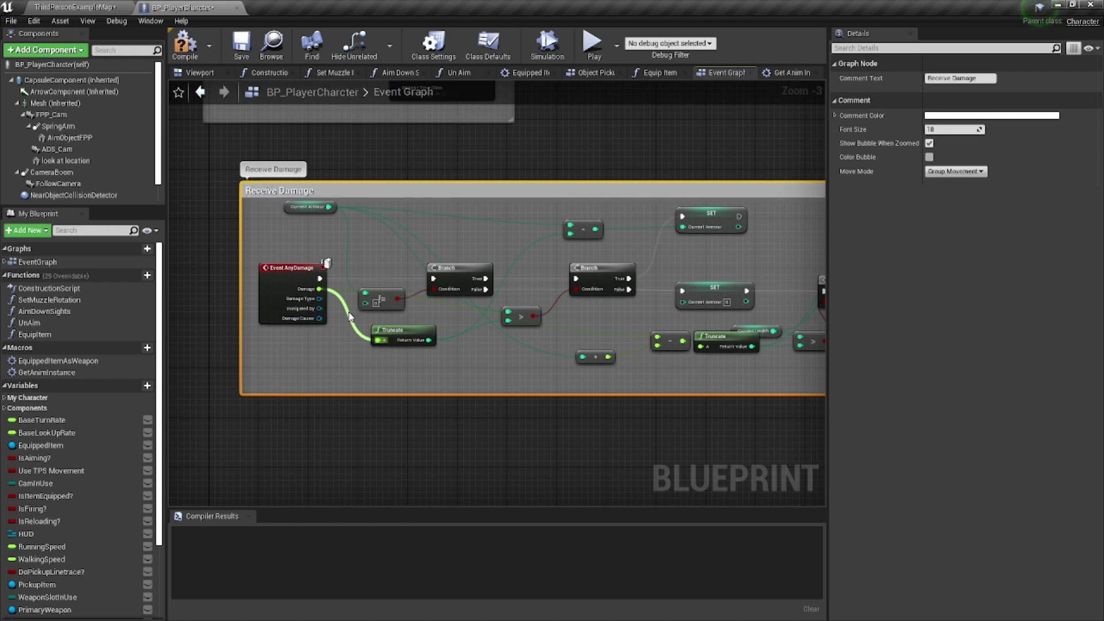
pyautogui.click(552, 219)
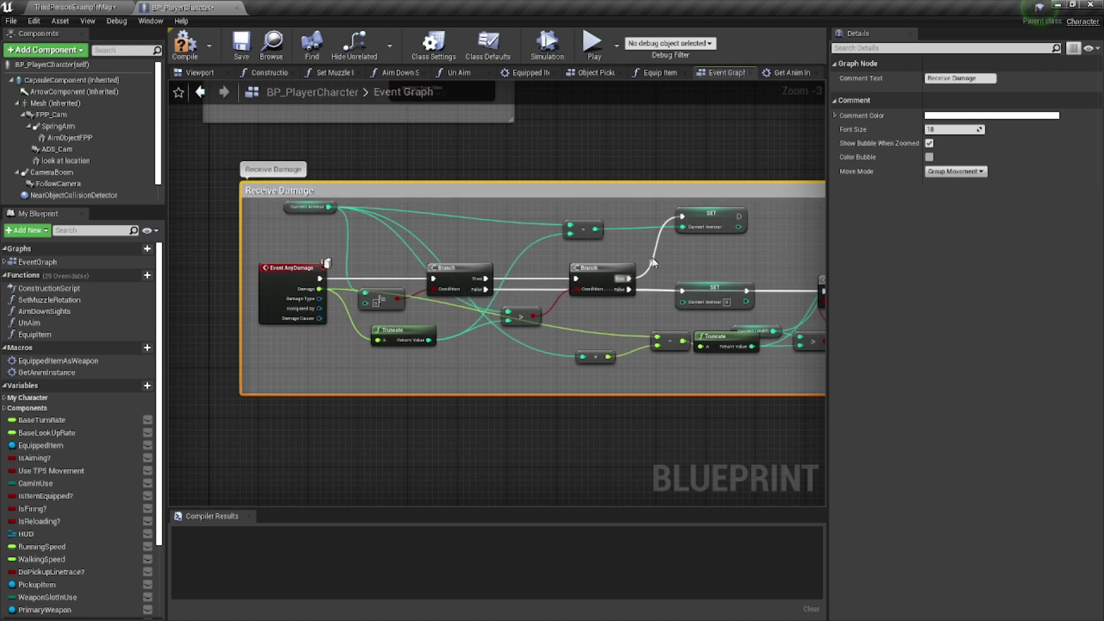
pyautogui.moveTo(577, 208); pyautogui.dragTo(422, 159)
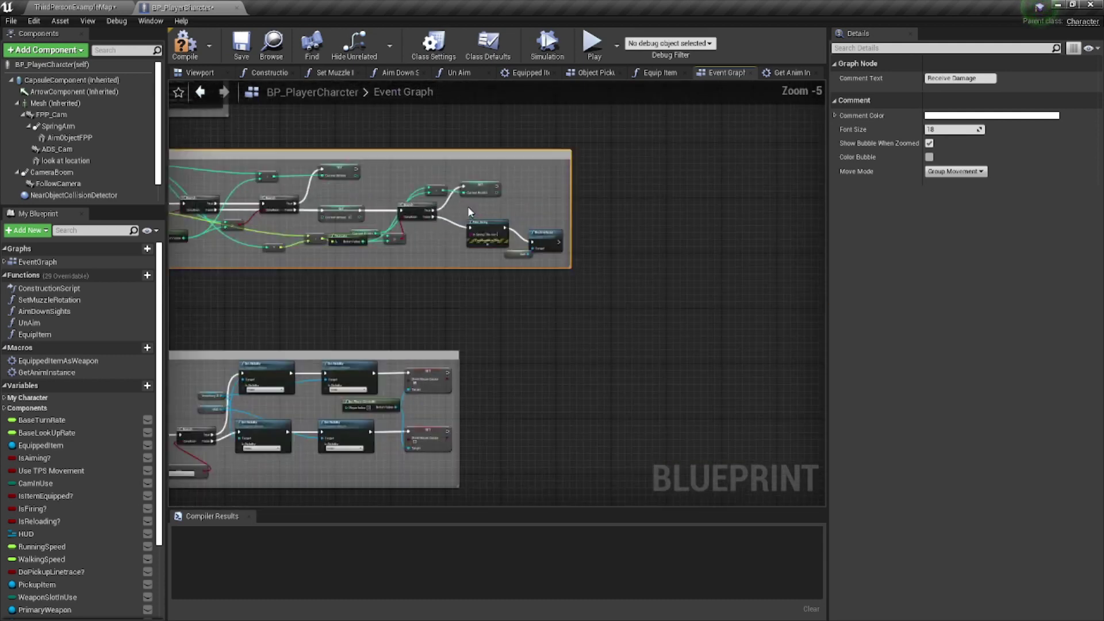
pyautogui.click(540, 319)
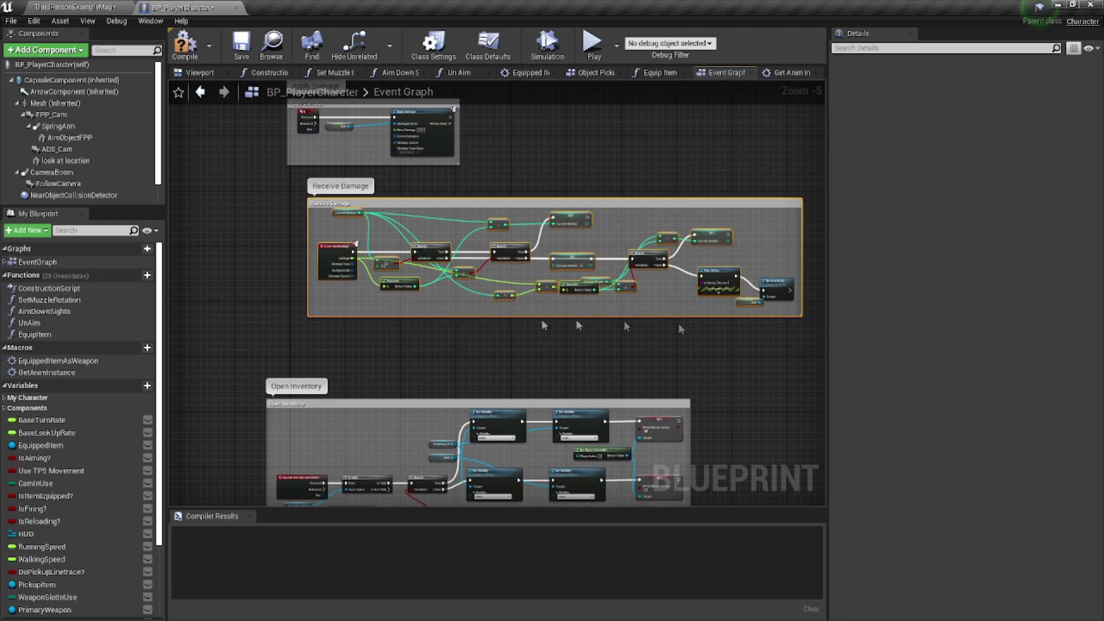
pyautogui.scroll(3, 544, 285)
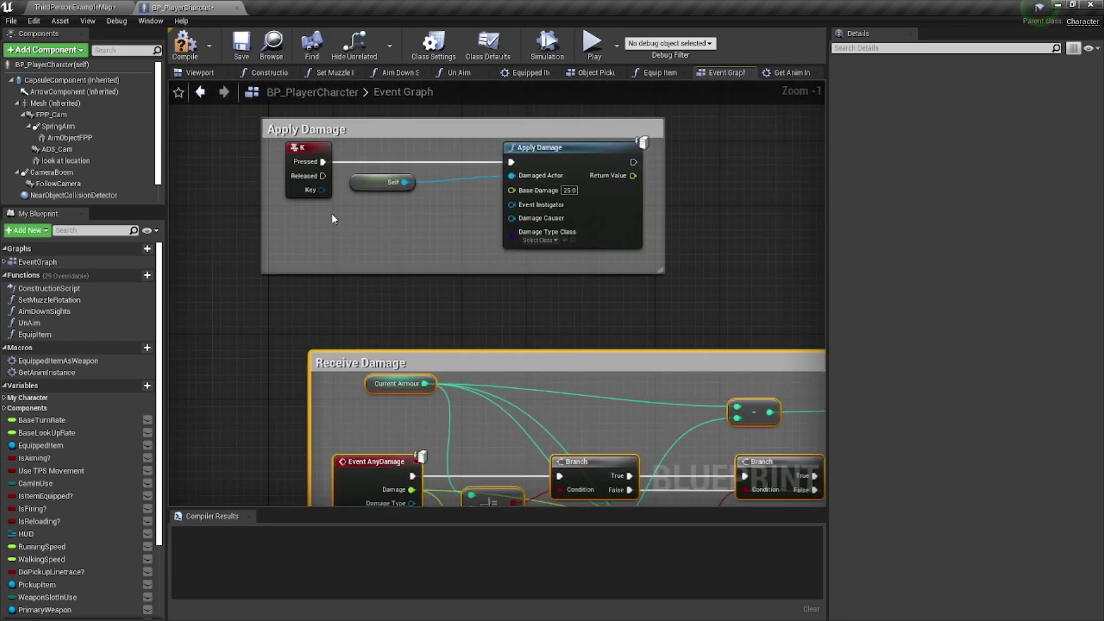
pyautogui.moveTo(547, 303); pyautogui.dragTo(377, 182)
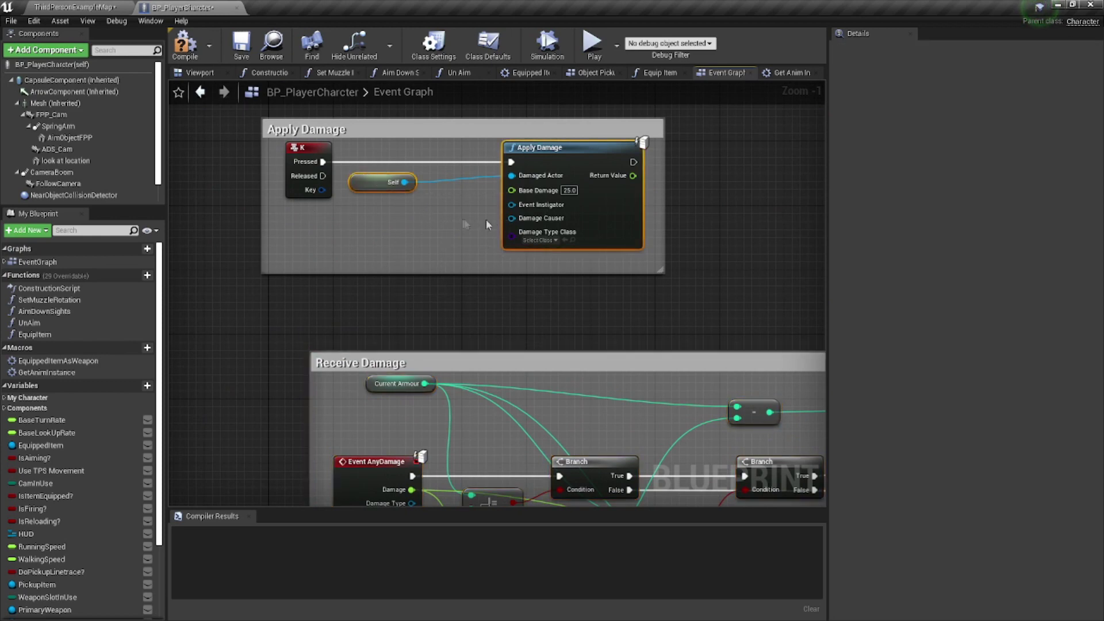
pyautogui.scroll(-5, 402, 228)
pyautogui.moveTo(403, 229); pyautogui.dragTo(403, 117, button='right')
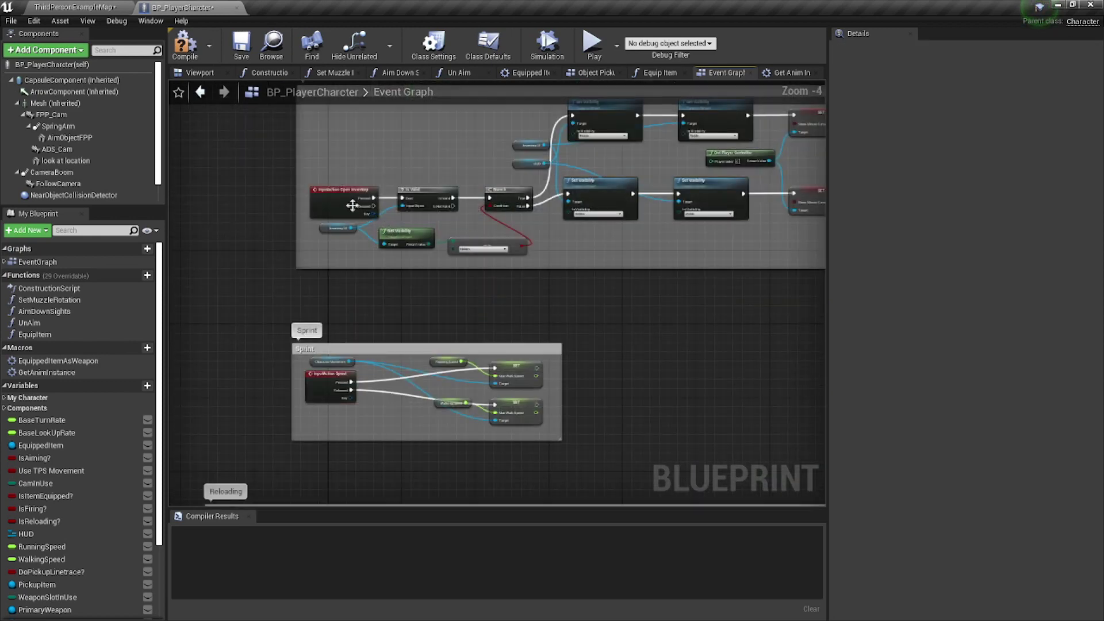
pyautogui.scroll(3, 259, 245)
pyautogui.moveTo(258, 247)
pyautogui.mouseDown(button='right')
pyautogui.moveTo(467, 173)
pyautogui.moveTo(536, 317)
pyautogui.moveTo(572, 261)
pyautogui.moveTo(470, 251)
pyautogui.mouseUp(button='right')
pyautogui.scroll(-2, 326, 215)
pyautogui.scroll(2, 467, 172)
pyautogui.scroll(2, 497, 196)
pyautogui.scroll(-2, 470, 251)
pyautogui.scroll(2, 432, 251)
pyautogui.scroll(1, 432, 251)
pyautogui.scroll(-2, 433, 252)
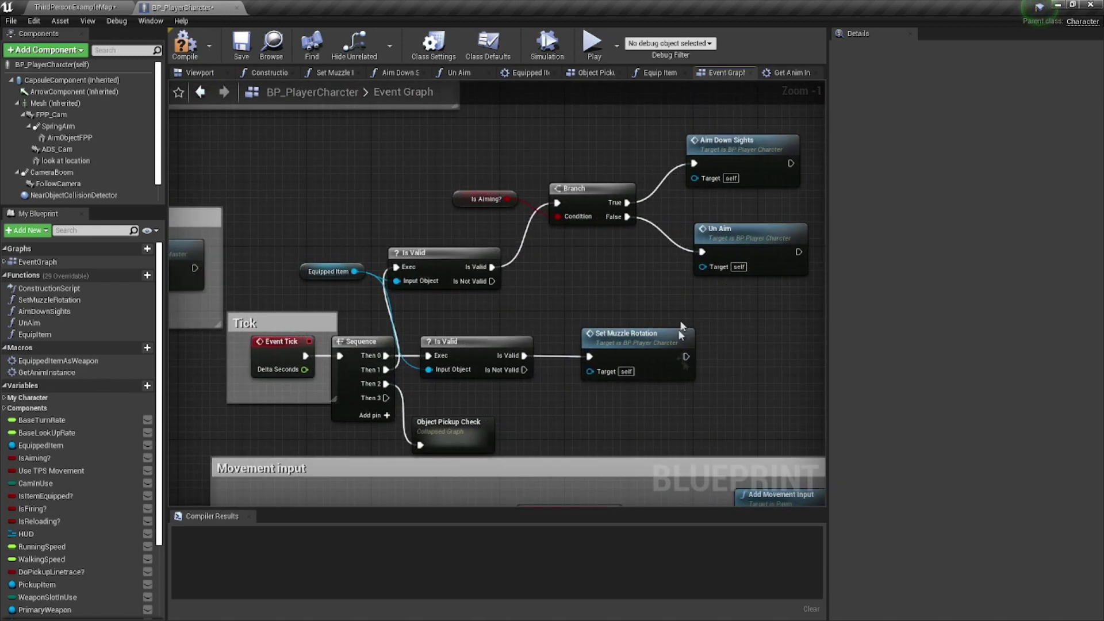
pyautogui.scroll(-6, 666, 311)
pyautogui.scroll(1, 358, 327)
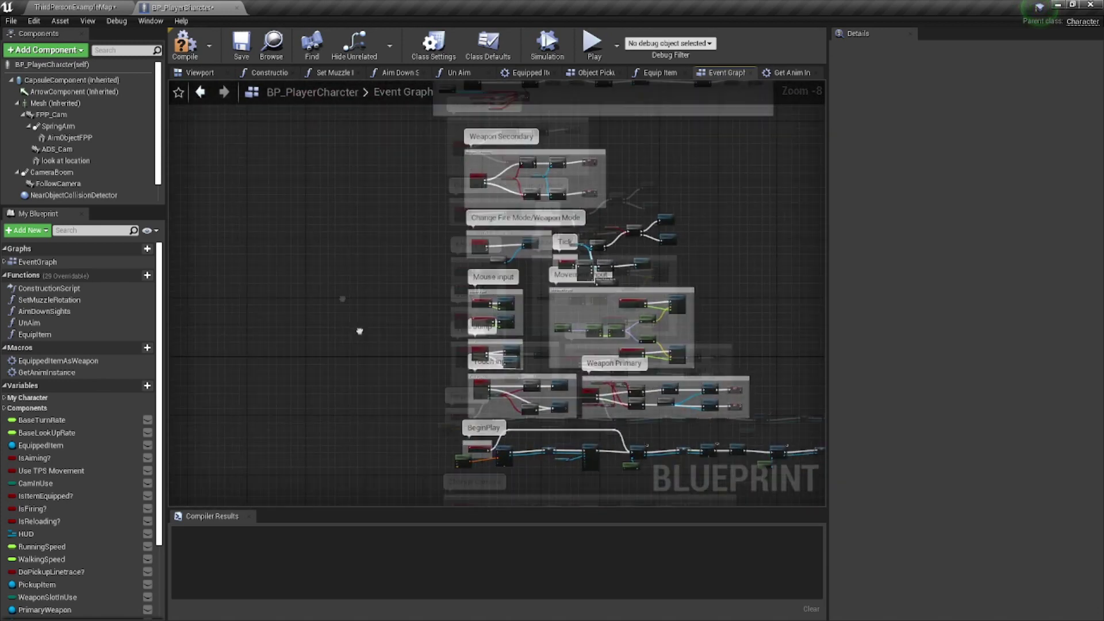
pyautogui.scroll(1, 267, 151)
pyautogui.moveTo(267, 151); pyautogui.dragTo(130, 121, button='right')
pyautogui.scroll(3, 484, 290)
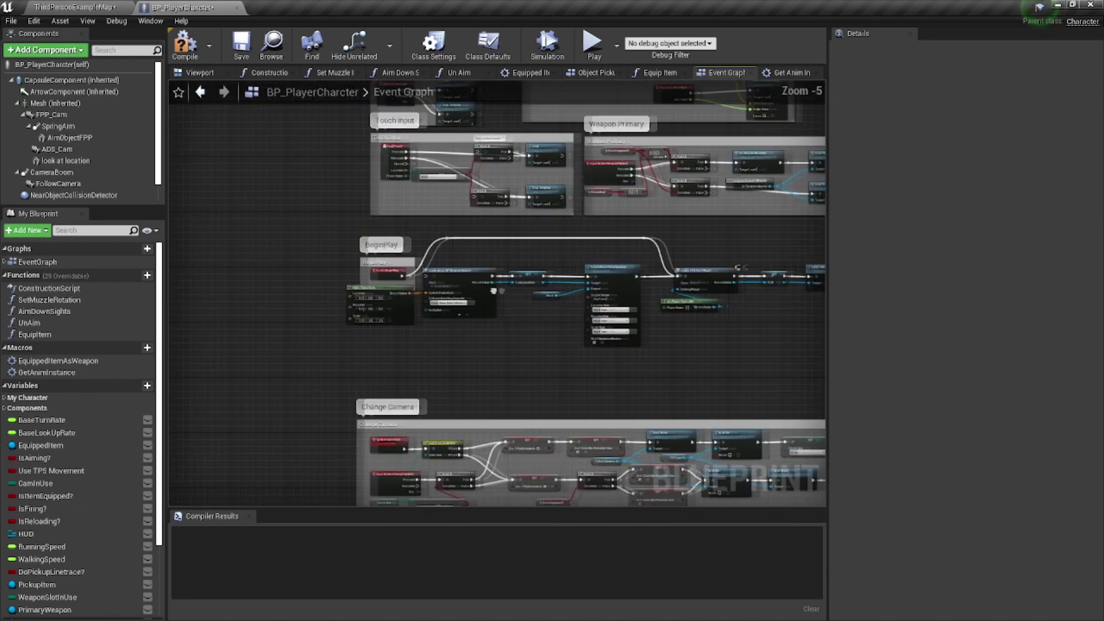
pyautogui.scroll(2, 484, 290)
# Step: Move the BeginPlay weapon-spawning nodes down into a 'Spawn Weapon On Player Spawn' comment
pyautogui.moveTo(592, 373); pyautogui.dragTo(533, 363, button='right')
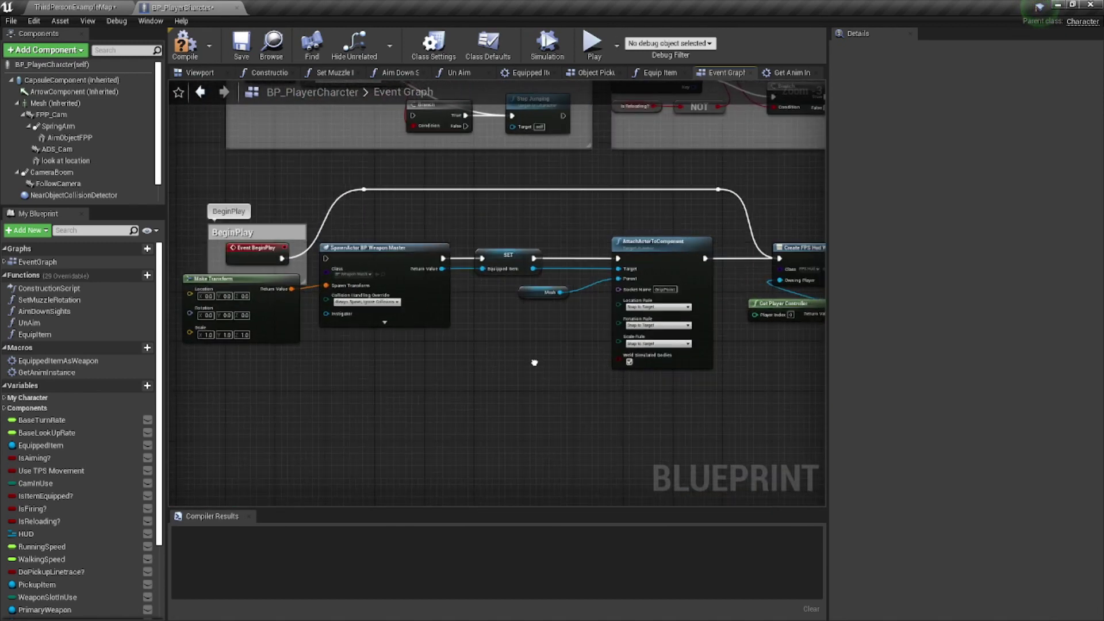
pyautogui.moveTo(614, 416); pyautogui.dragTo(237, 268)
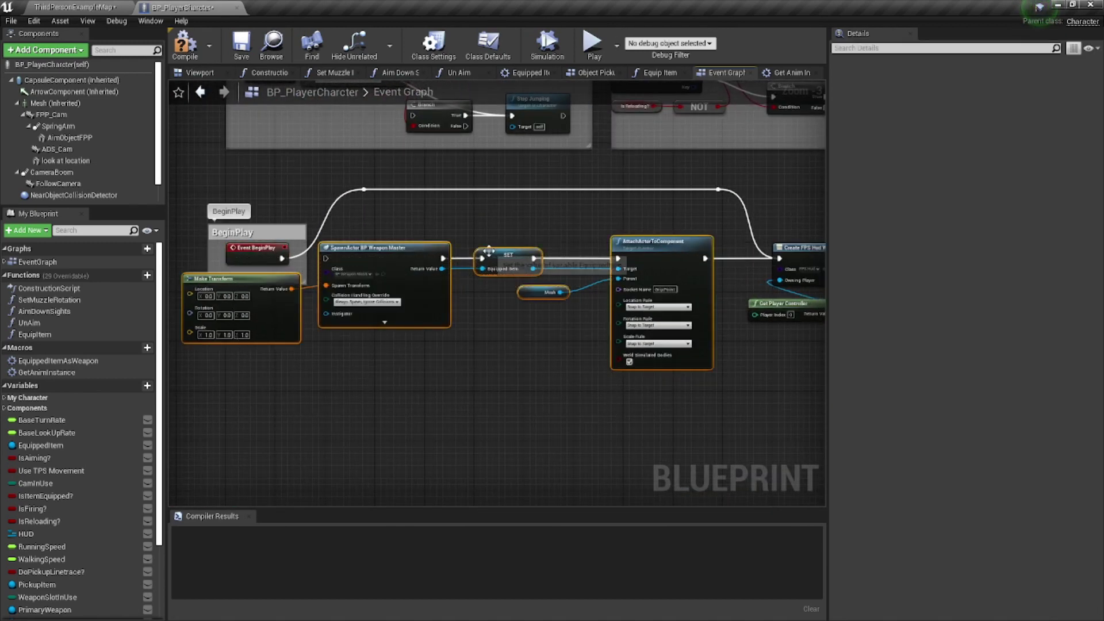
pyautogui.moveTo(493, 259)
pyautogui.mouseDown()
pyautogui.moveTo(504, 332)
pyautogui.moveTo(487, 342)
pyautogui.mouseUp()
pyautogui.press('c')
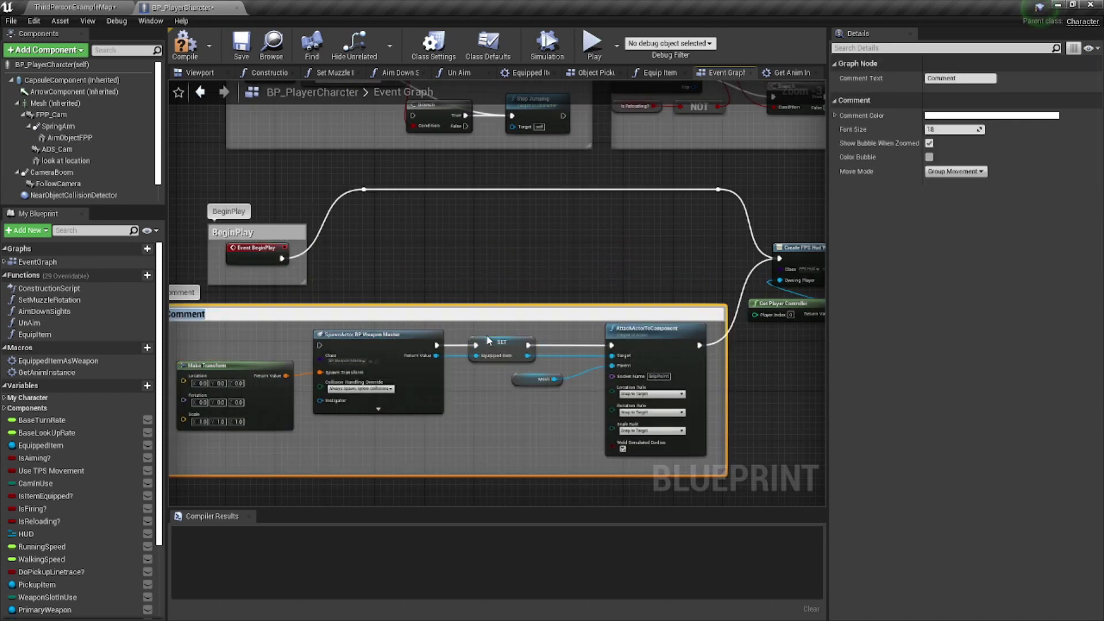
pyautogui.write('Spawn Weapon On Player Spawn')
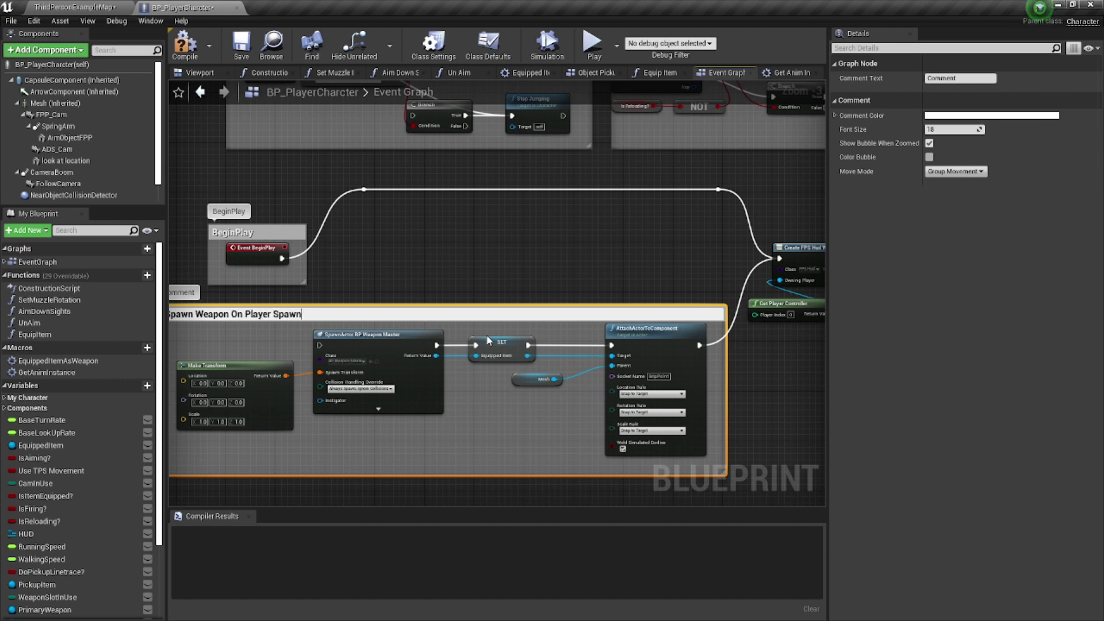
pyautogui.press('Return')
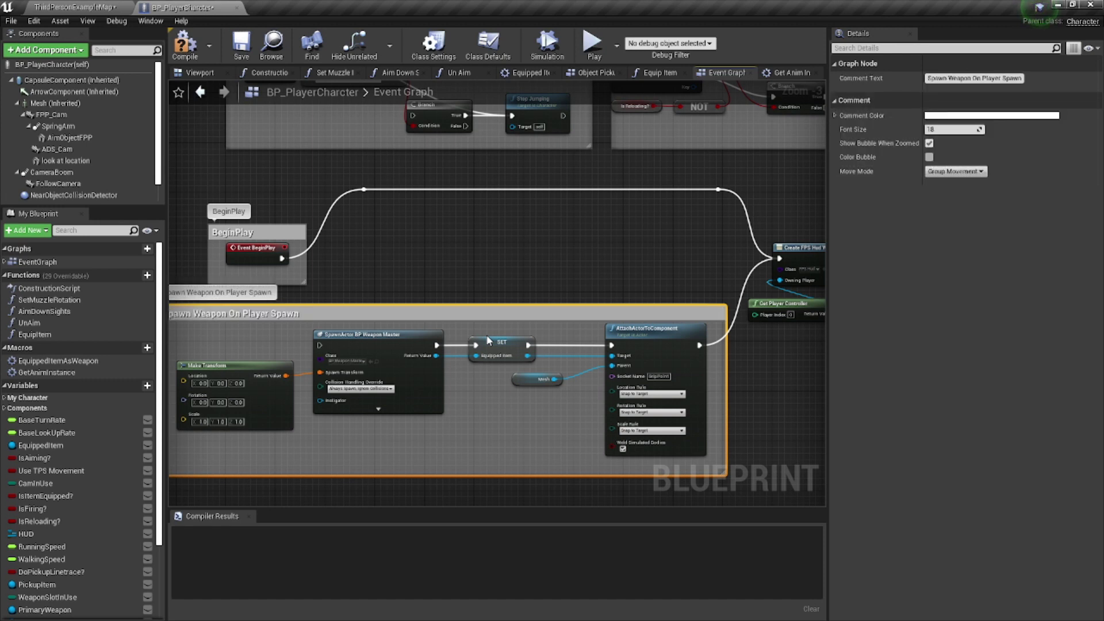
pyautogui.moveTo(366, 182); pyautogui.dragTo(366, 95, button='right')
pyautogui.moveTo(424, 228); pyautogui.dragTo(363, 198, button='right')
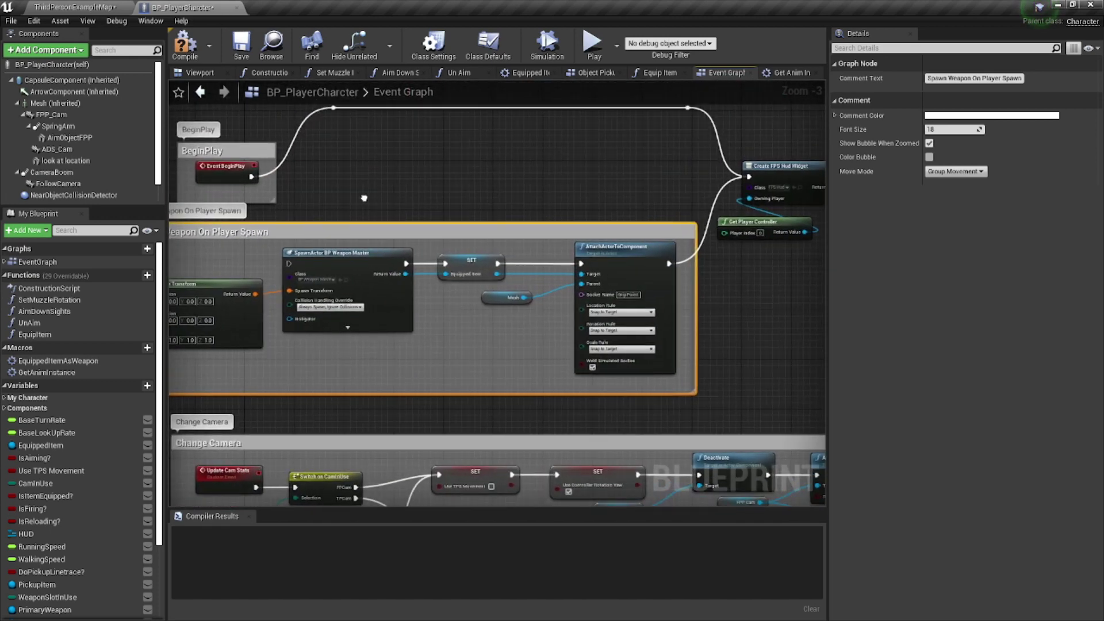
pyautogui.moveTo(364, 198); pyautogui.dragTo(365, 204, button='right')
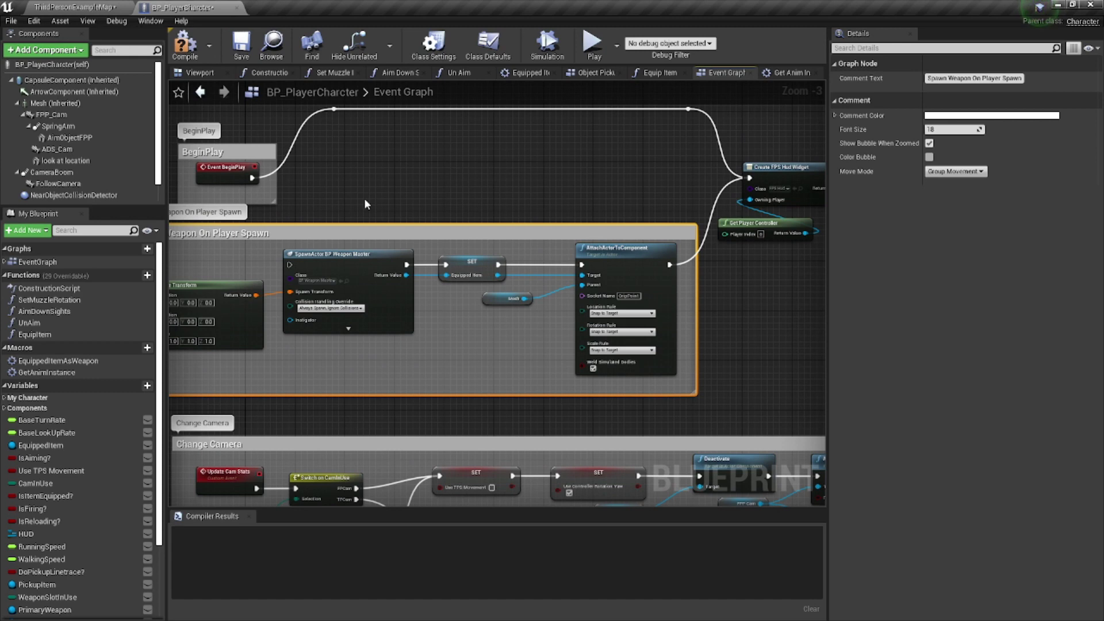
pyautogui.moveTo(364, 203)
pyautogui.mouseDown(button='right')
pyautogui.moveTo(566, 271)
pyautogui.moveTo(463, 283)
pyautogui.mouseUp(button='right')
pyautogui.click(705, 322)
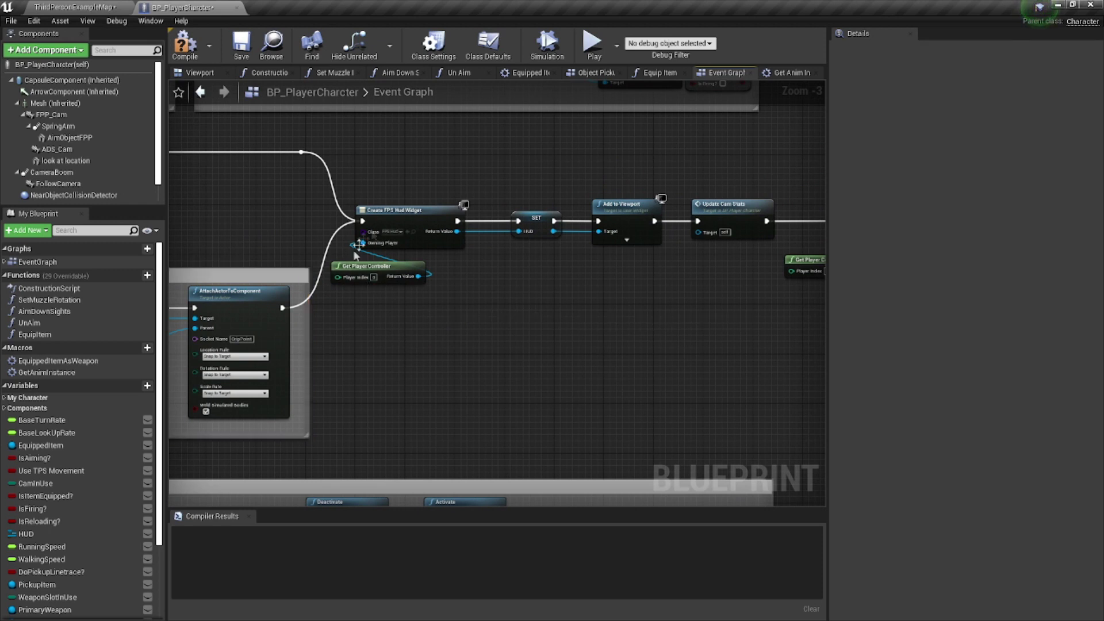
# Step: Duplicate the reroute knot and route both exec wires through the copy
pyautogui.click(301, 153)
pyautogui.hotkey('ctrl', 'c')
pyautogui.hotkey('ctrl', 'v')
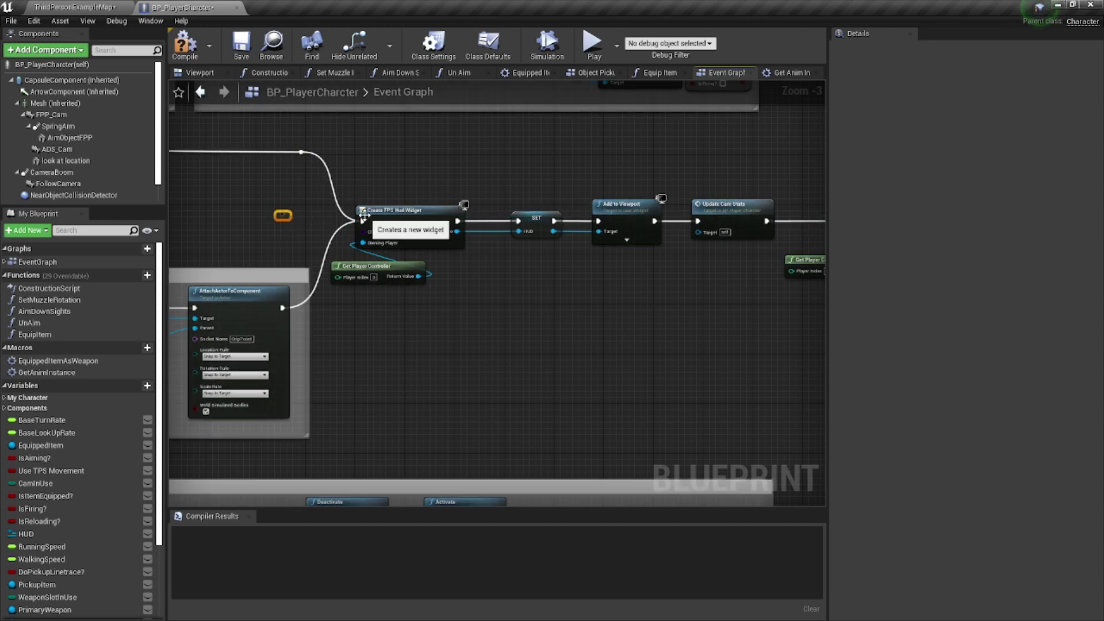
pyautogui.moveTo(362, 222)
pyautogui.keyDown('ctrl'); pyautogui.mouseDown()
pyautogui.moveTo(285, 220)
pyautogui.moveTo(327, 230)
pyautogui.mouseUp(); pyautogui.keyUp('ctrl')
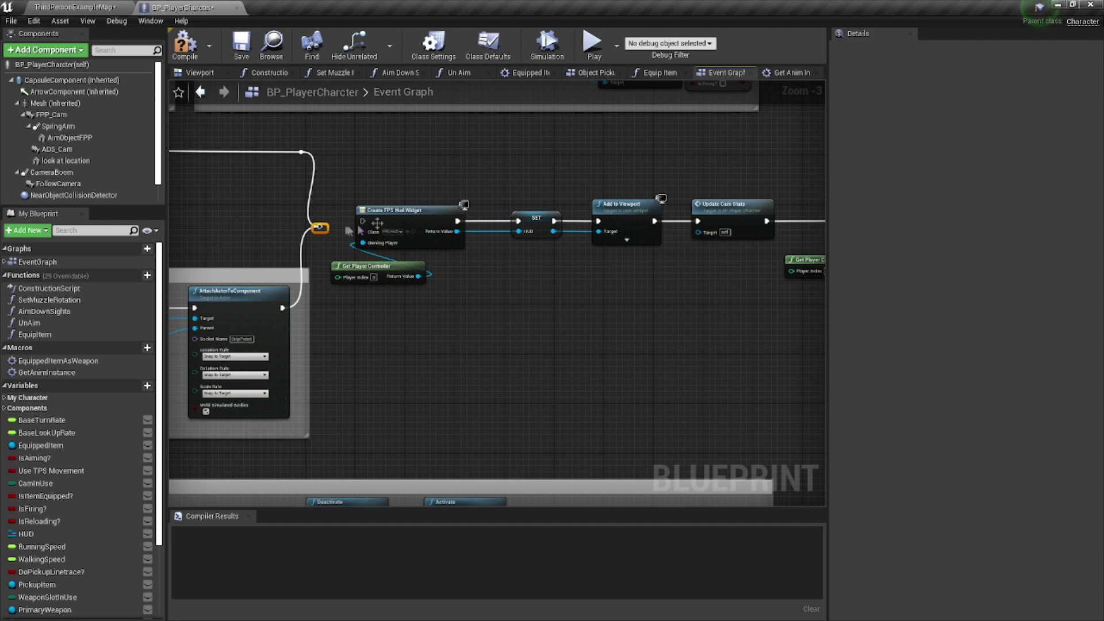
# Step: Shift the HUD widget nodes and SET right, reconnecting AttachActorToComponent's exec to Create FPS Hud Widget
pyautogui.moveTo(361, 231); pyautogui.dragTo(251, 209, button='right')
pyautogui.moveTo(248, 173); pyautogui.dragTo(332, 263)
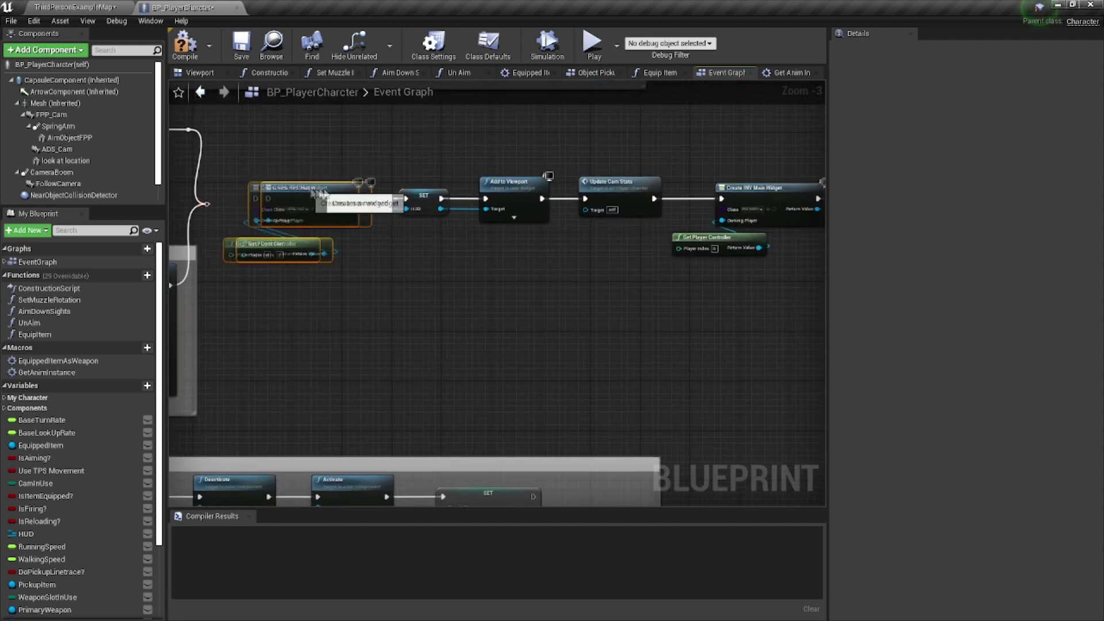
pyautogui.moveTo(322, 193); pyautogui.dragTo(351, 193)
pyautogui.moveTo(271, 165); pyautogui.dragTo(446, 283)
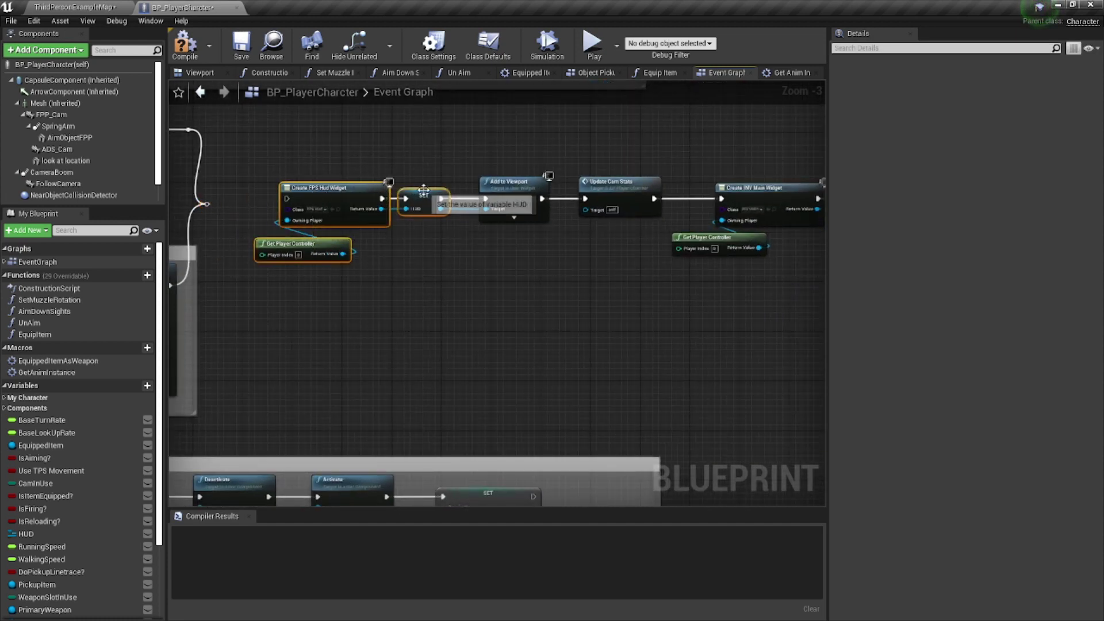
pyautogui.moveTo(424, 190); pyautogui.dragTo(449, 191)
pyautogui.moveTo(389, 230); pyautogui.dragTo(522, 260, button='right')
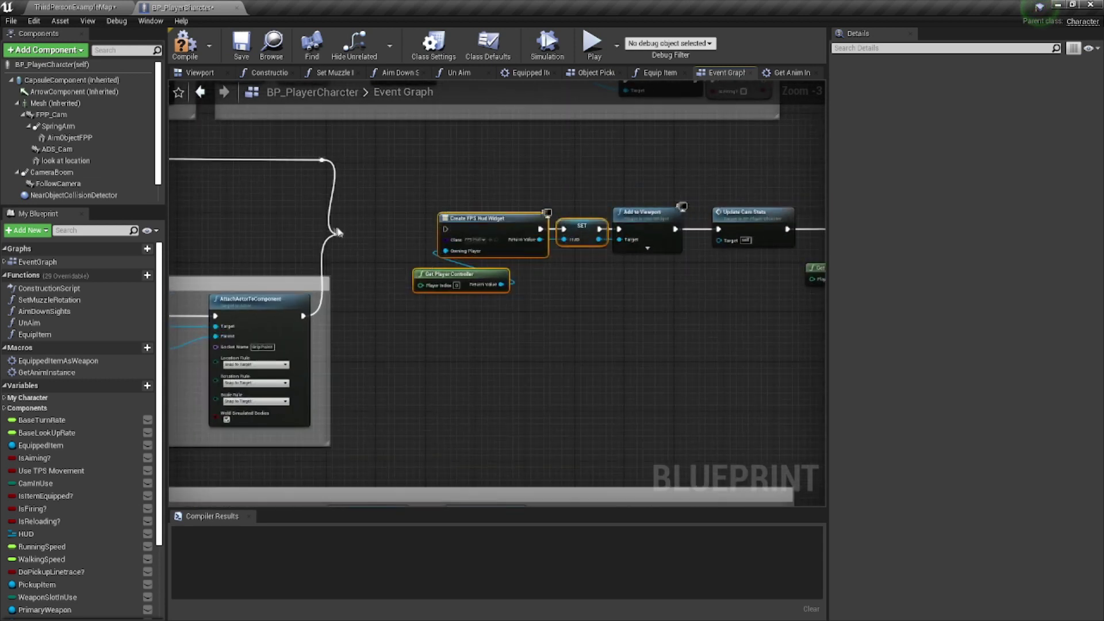
pyautogui.moveTo(336, 232); pyautogui.dragTo(446, 229)
pyautogui.click(344, 243)
pyautogui.moveTo(583, 341)
pyautogui.mouseDown(button='right')
pyautogui.moveTo(510, 349)
pyautogui.moveTo(502, 323)
pyautogui.mouseUp(button='right')
# Step: Group Create FPS Hud Widget, SET and Add to Viewport in a 'Make UI And HUD Elements' comment
pyautogui.moveTo(483, 285); pyautogui.dragTo(660, 286, button='right')
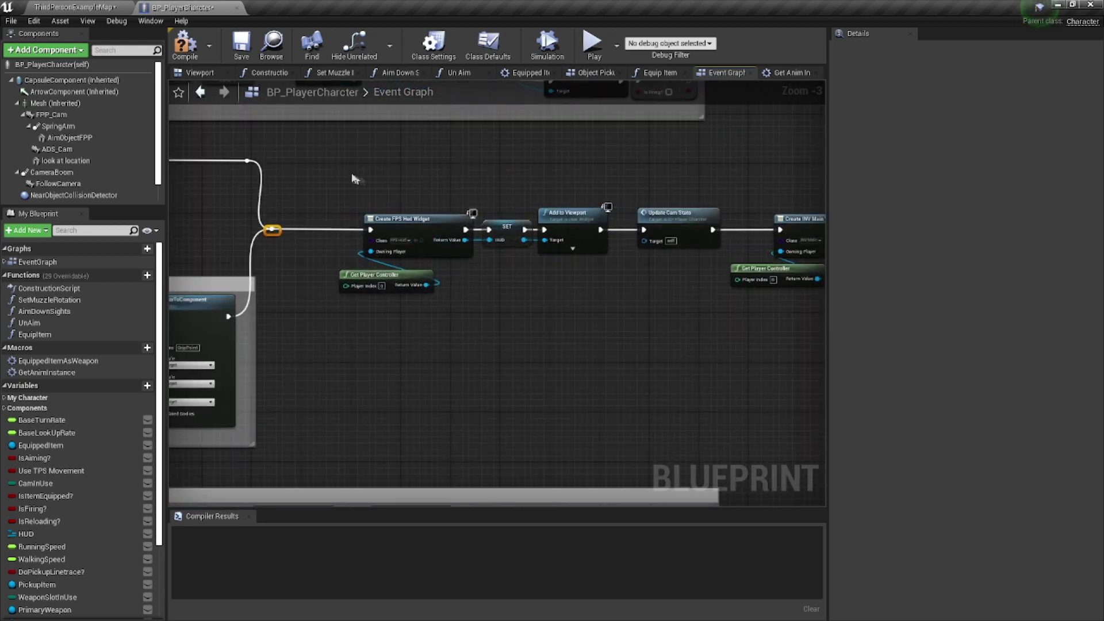
pyautogui.moveTo(349, 177); pyautogui.dragTo(617, 354)
pyautogui.write('c')
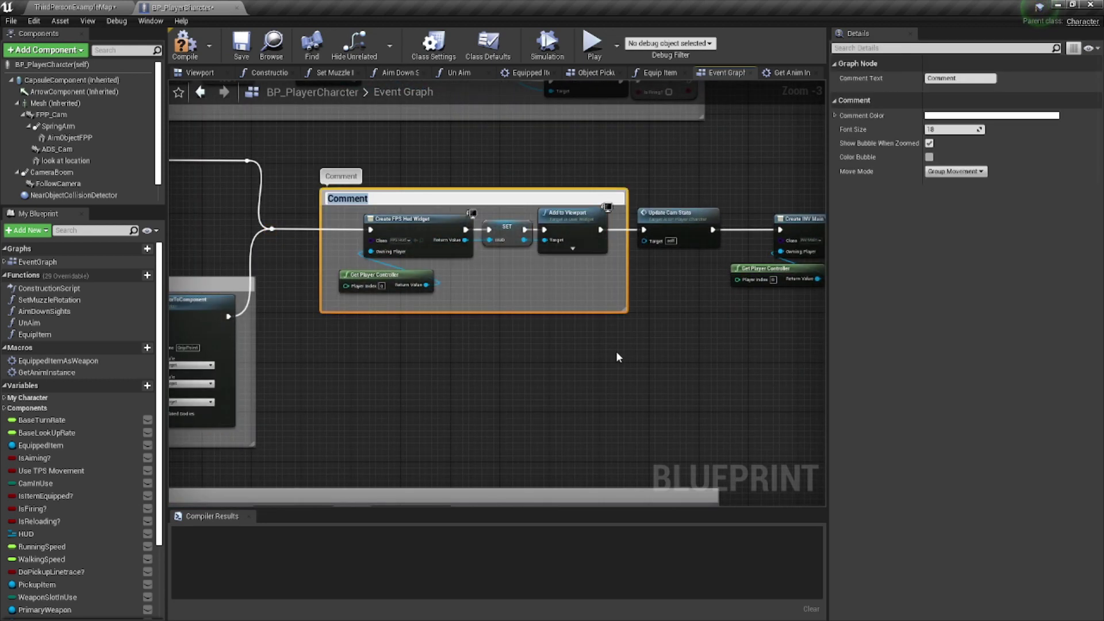
pyautogui.write('Make UI And HUD Eleme')
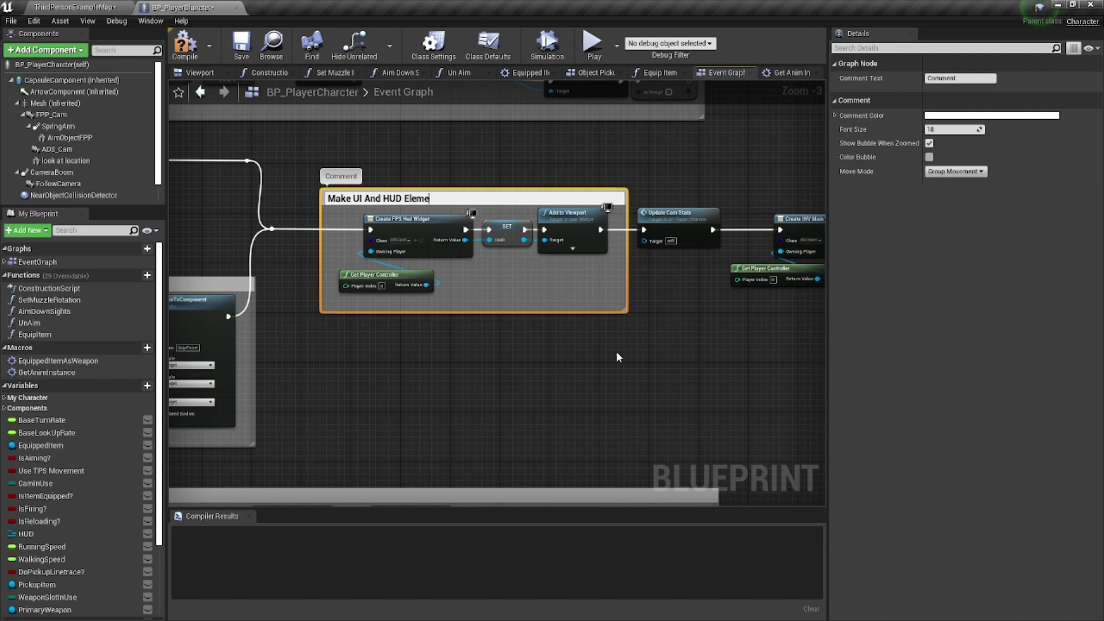
pyautogui.write('nts')
pyautogui.press('Return')
pyautogui.moveTo(616, 351)
pyautogui.mouseDown(button='right')
pyautogui.moveTo(594, 327)
pyautogui.moveTo(463, 293)
pyautogui.moveTo(438, 250)
pyautogui.moveTo(417, 320)
pyautogui.moveTo(402, 324)
pyautogui.mouseUp(button='right')
pyautogui.moveTo(243, 224)
pyautogui.mouseDown()
pyautogui.moveTo(449, 376)
pyautogui.moveTo(559, 394)
pyautogui.mouseUp()
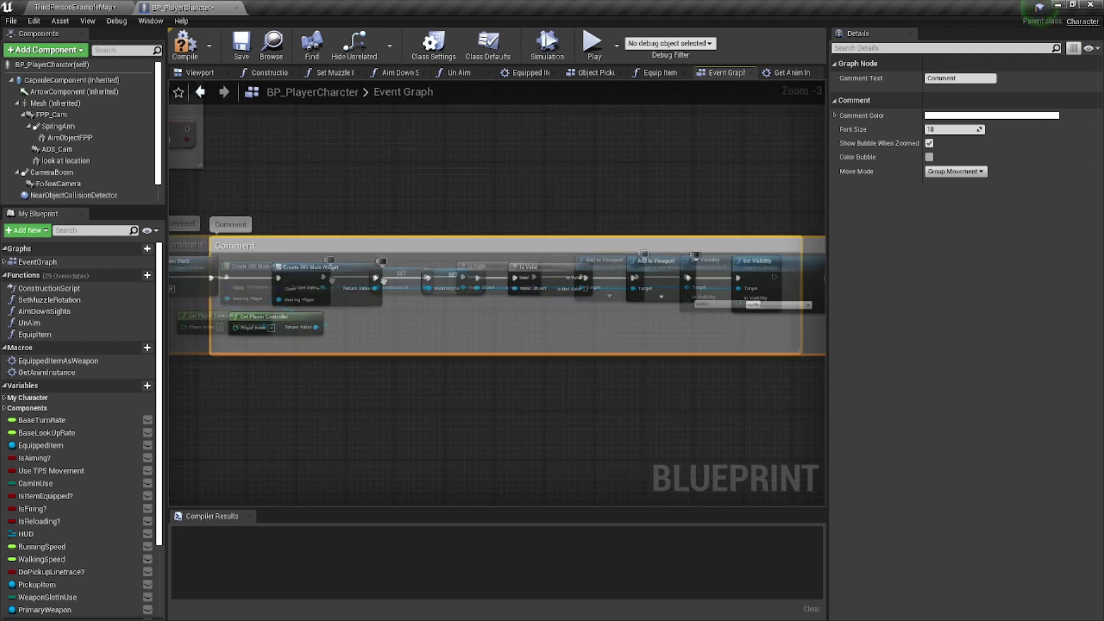
# Step: Set the inventory comment's Details-panel text to 'Make Inventory UI Elements', fixing a typo
pyautogui.click(940, 78)
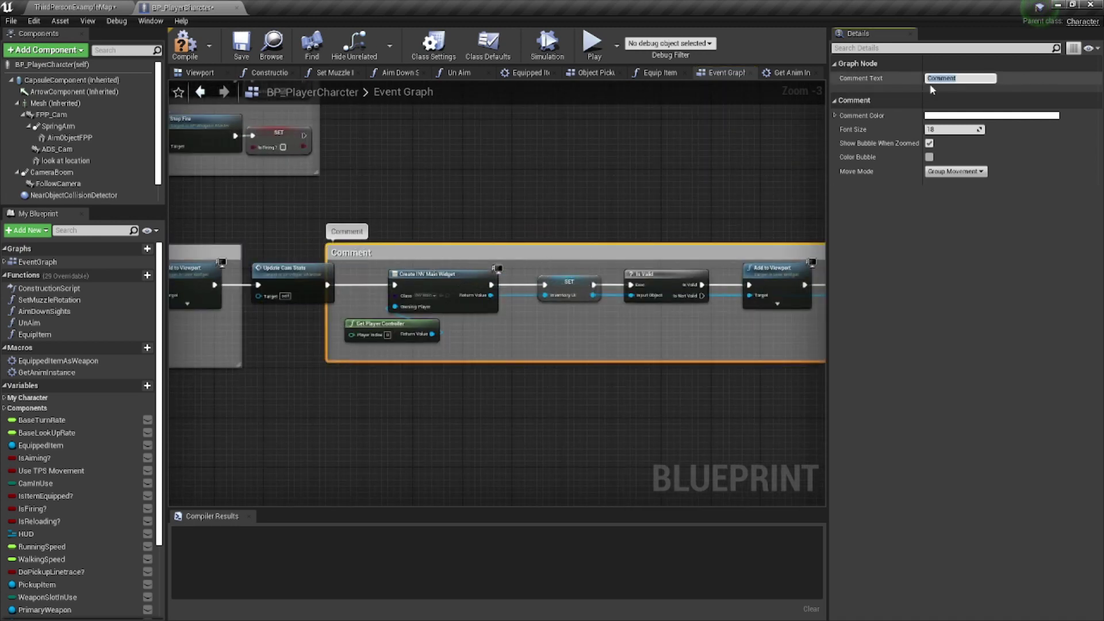
pyautogui.write('Make Inv')
pyautogui.write('ento')
pyautogui.write('ry UI Eleme')
pyautogui.press('BackSpace')
pyautogui.press('BackSpace')
pyautogui.press('BackSpace')
pyautogui.press('BackSpace')
pyautogui.write('lements')
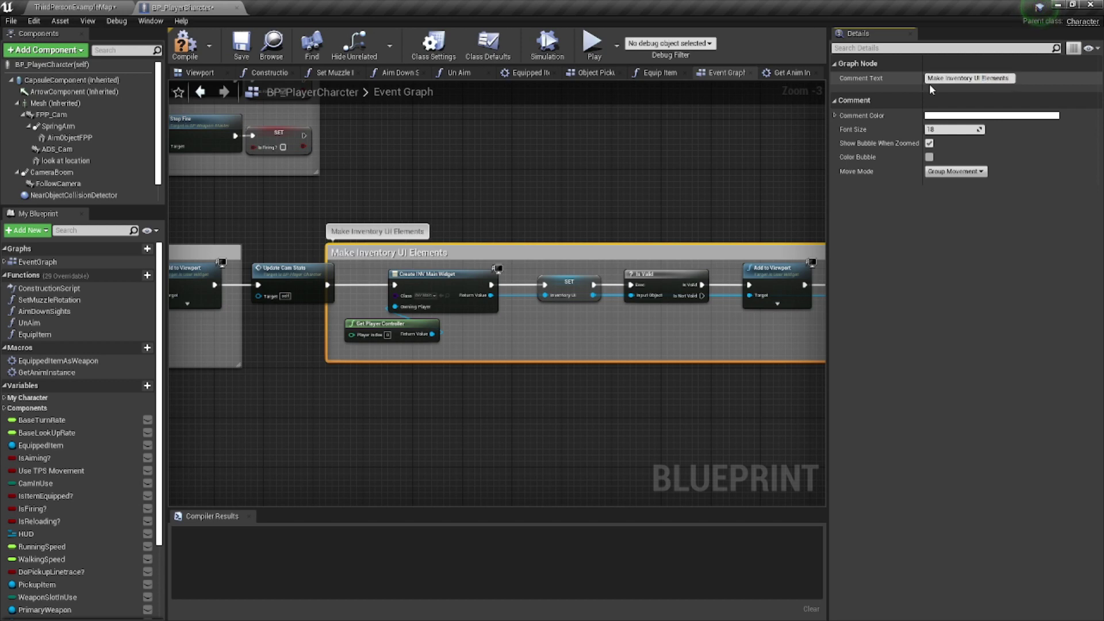
pyautogui.scroll(-3, 498, 293)
pyautogui.moveTo(459, 197); pyautogui.dragTo(358, 222, button='right')
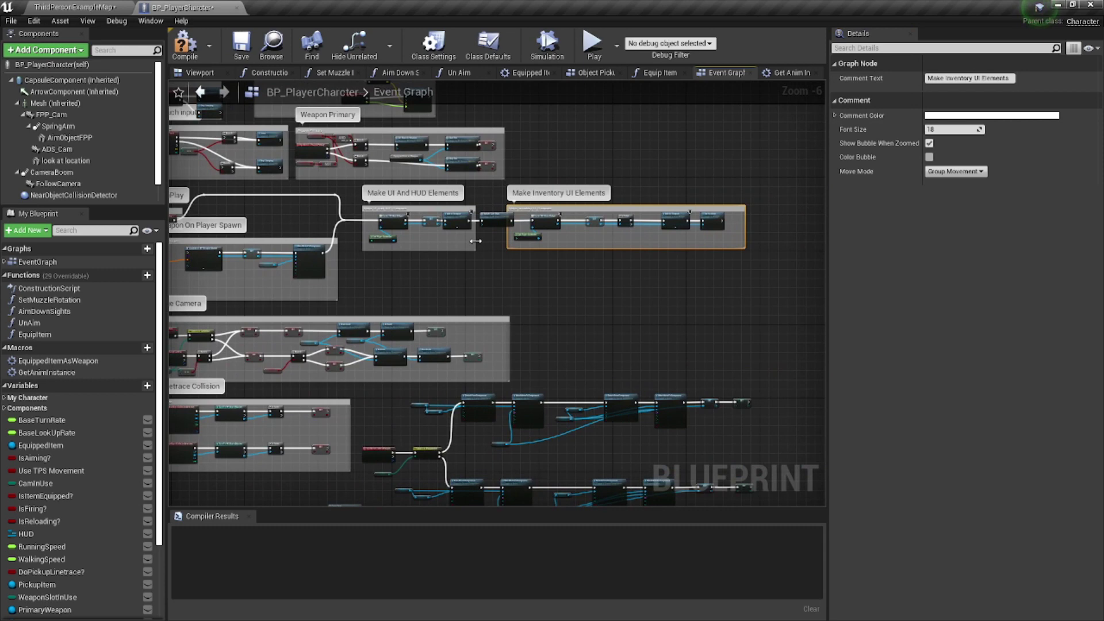
pyautogui.scroll(-2, 493, 280)
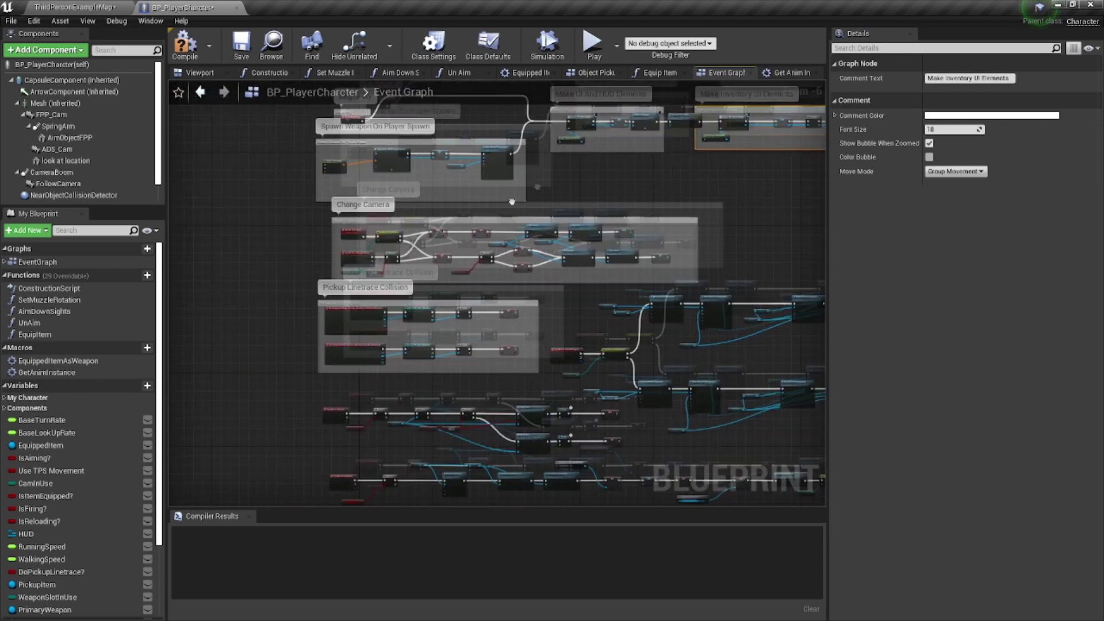
pyautogui.moveTo(494, 280); pyautogui.dragTo(507, 199, button='right')
pyautogui.scroll(2, 499, 202)
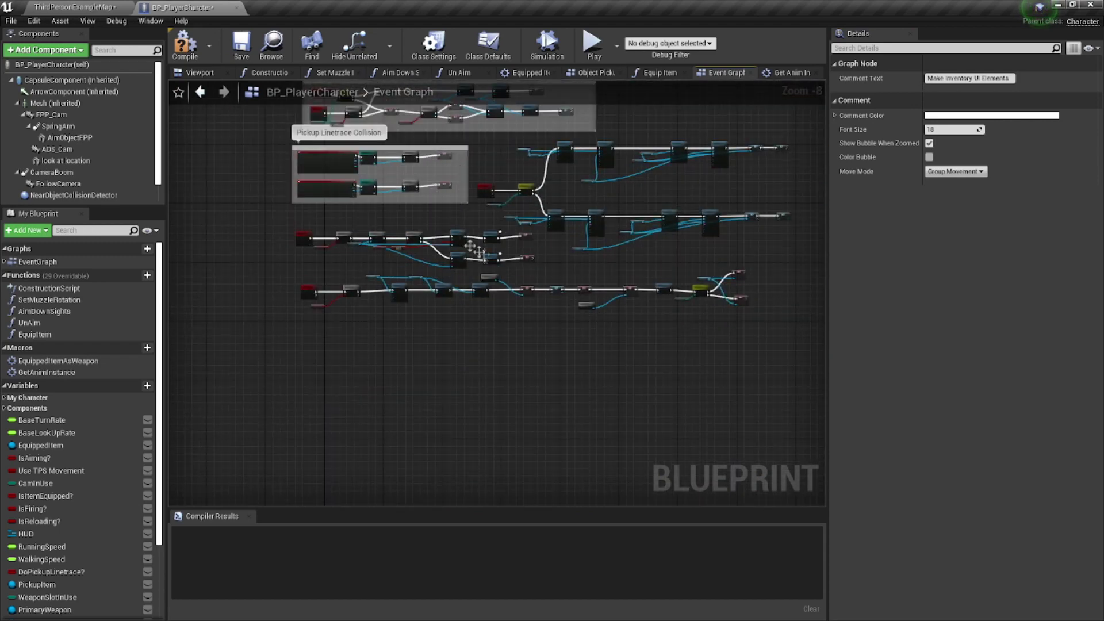
pyautogui.moveTo(468, 247); pyautogui.dragTo(421, 289, button='right')
pyautogui.scroll(2, 422, 288)
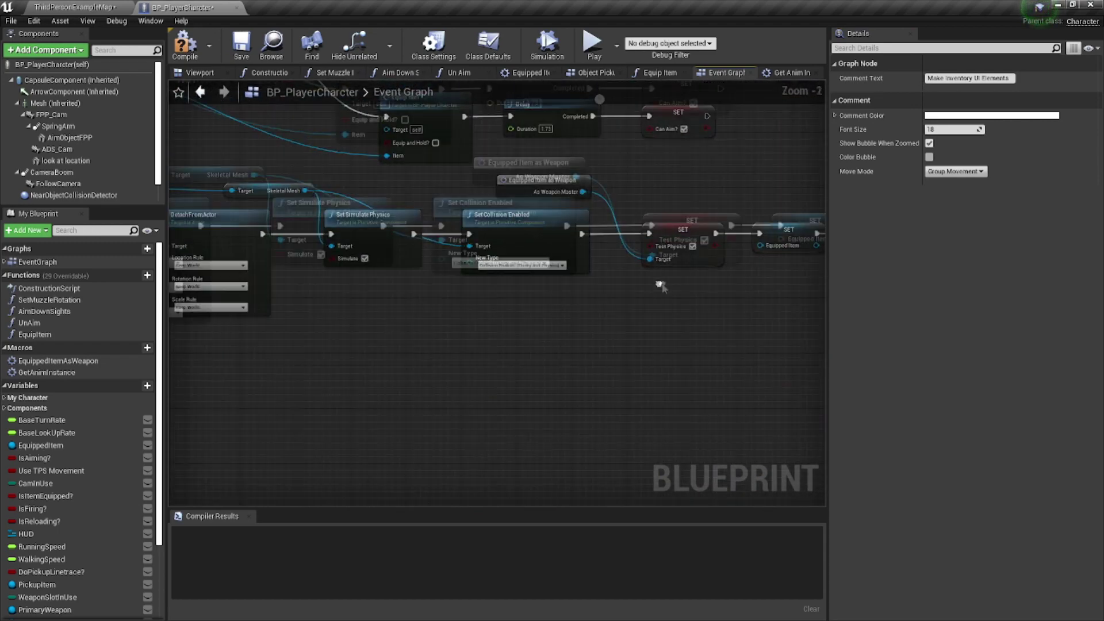
pyautogui.scroll(2, 384, 273)
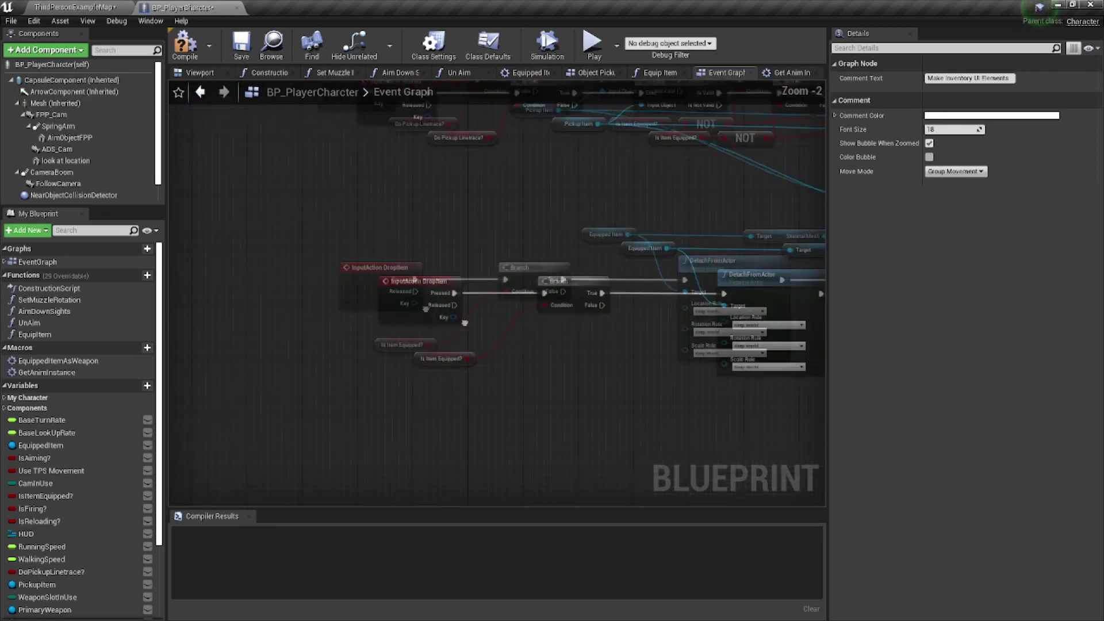
pyautogui.scroll(1, 323, 264)
pyautogui.scroll(-4, 323, 264)
pyautogui.scroll(2, 310, 345)
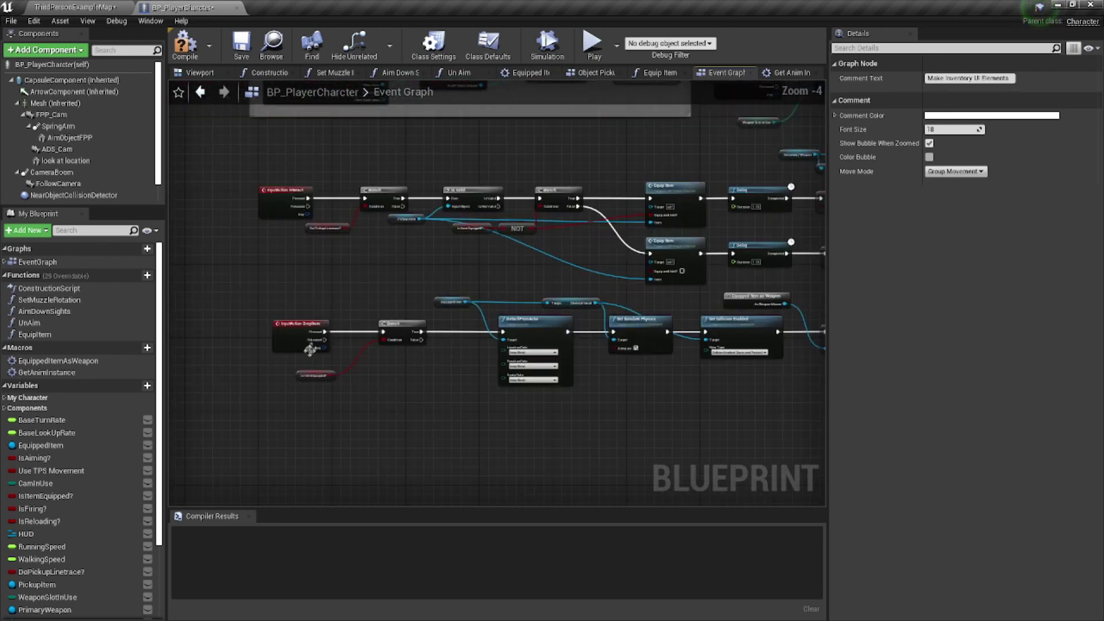
pyautogui.scroll(-1, 331, 292)
pyautogui.moveTo(231, 245); pyautogui.dragTo(682, 472)
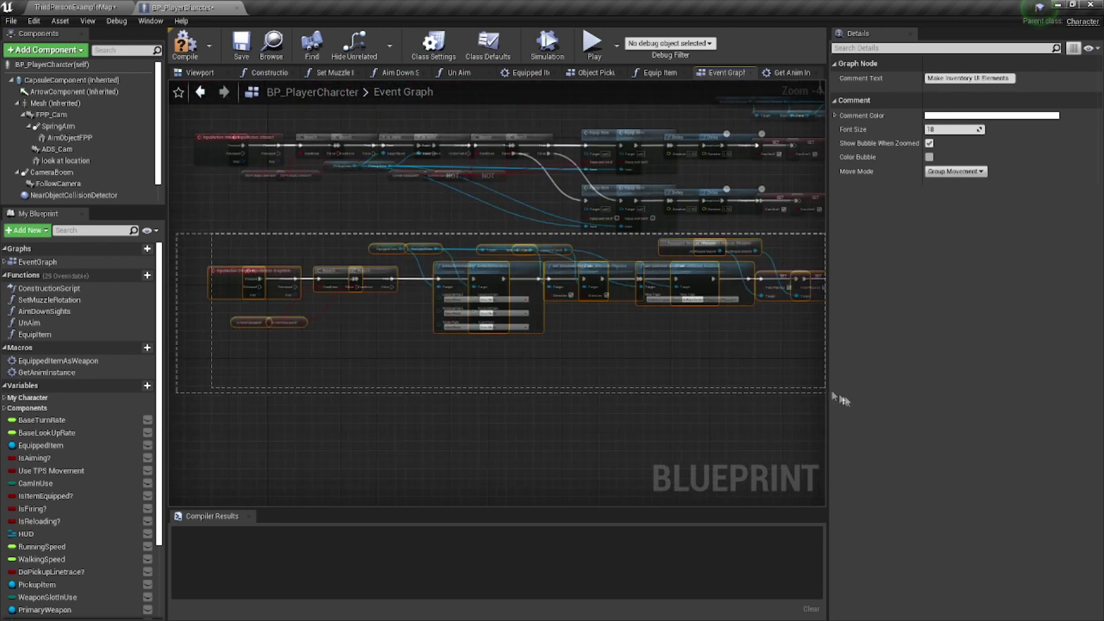
pyautogui.scroll(-1, 480, 350)
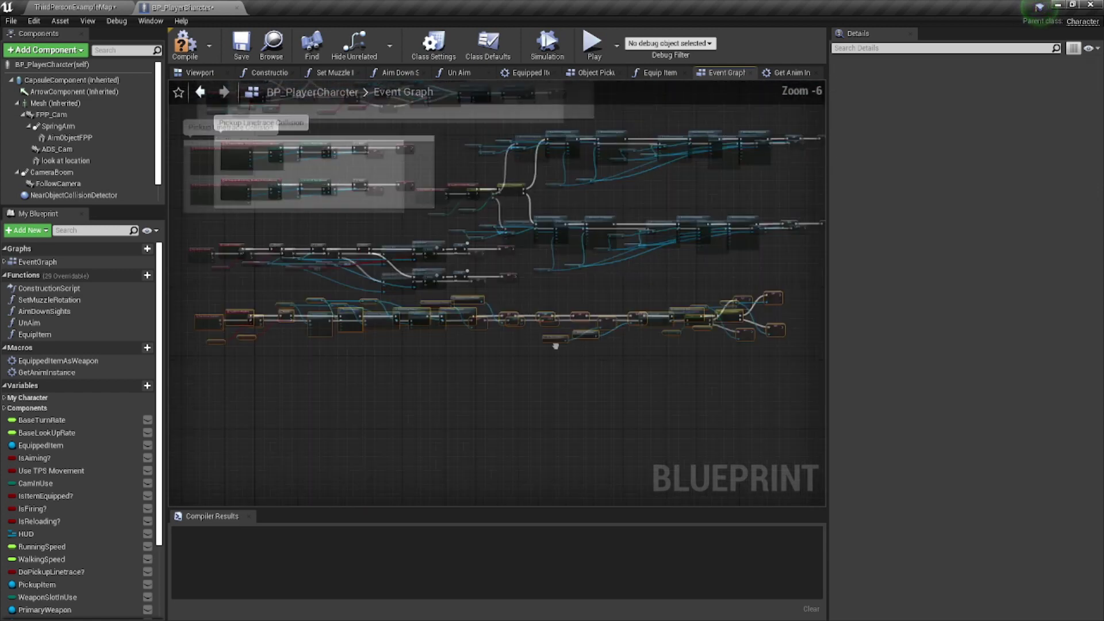
# Step: Wrap the DropItem nodes in a 'Drop Items' comment, then select the Interact node row
pyautogui.press('c')
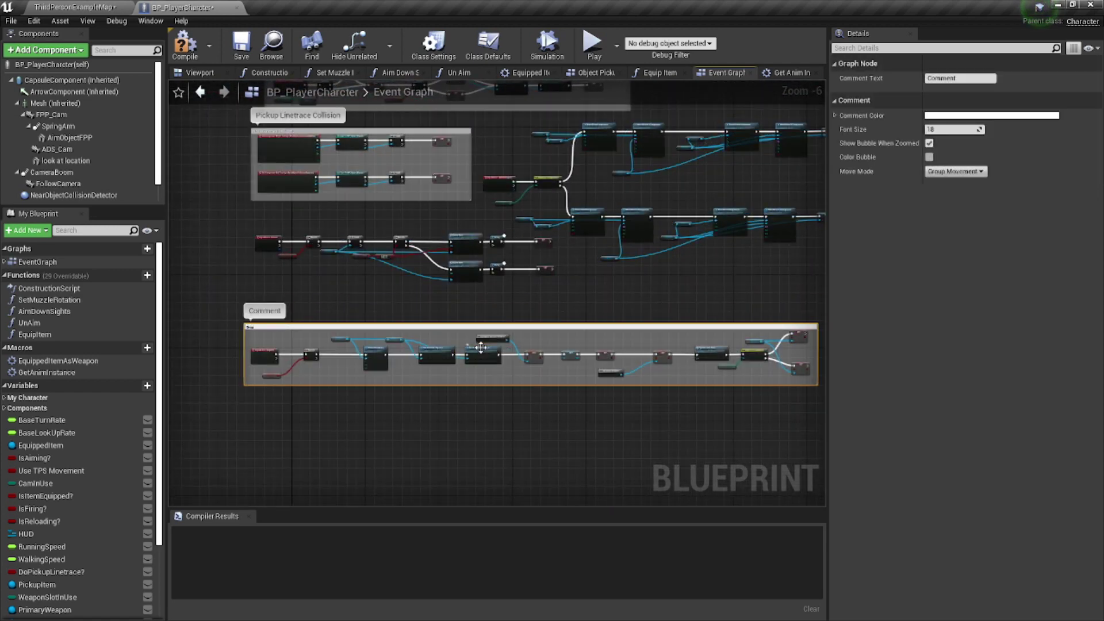
pyautogui.write('Drop Items')
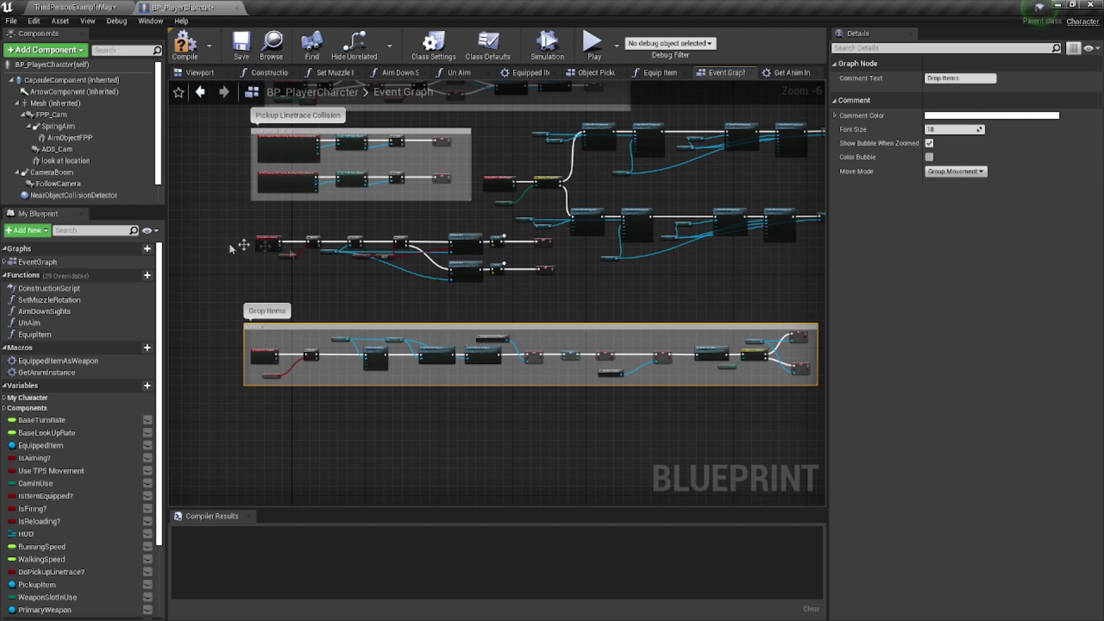
pyautogui.moveTo(242, 246); pyautogui.dragTo(560, 298)
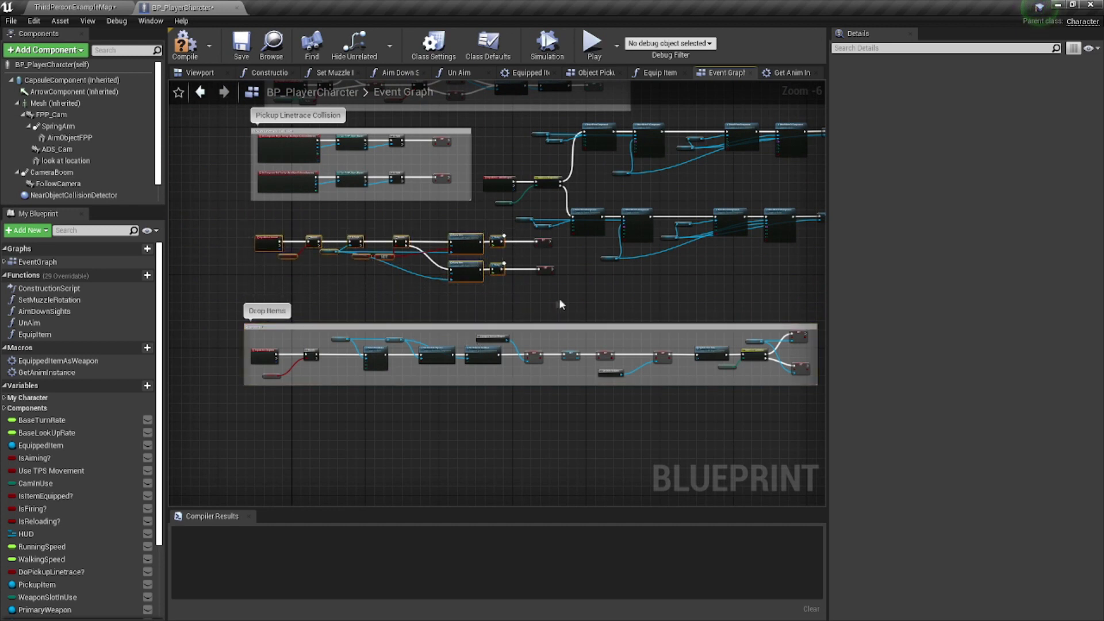
pyautogui.moveTo(538, 251); pyautogui.dragTo(536, 248)
pyautogui.scroll(4, 323, 239)
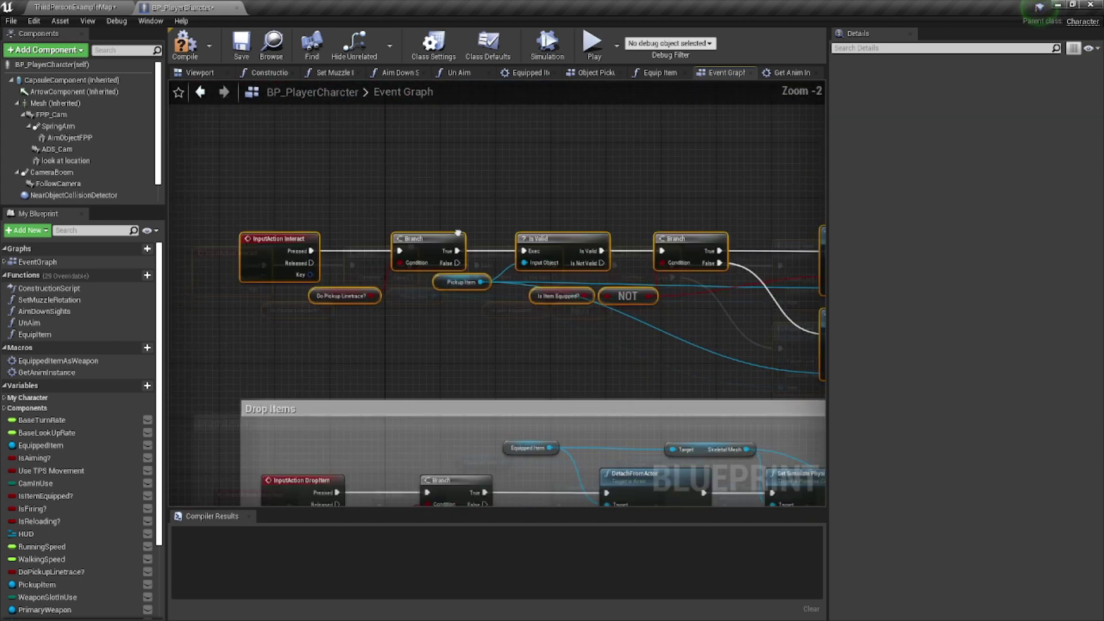
pyautogui.scroll(-3, 535, 217)
# Step: Wrap the Interact nodes in an 'Item Interaction' comment box and nudge it up
pyautogui.press('c')
pyautogui.write('Item Interact')
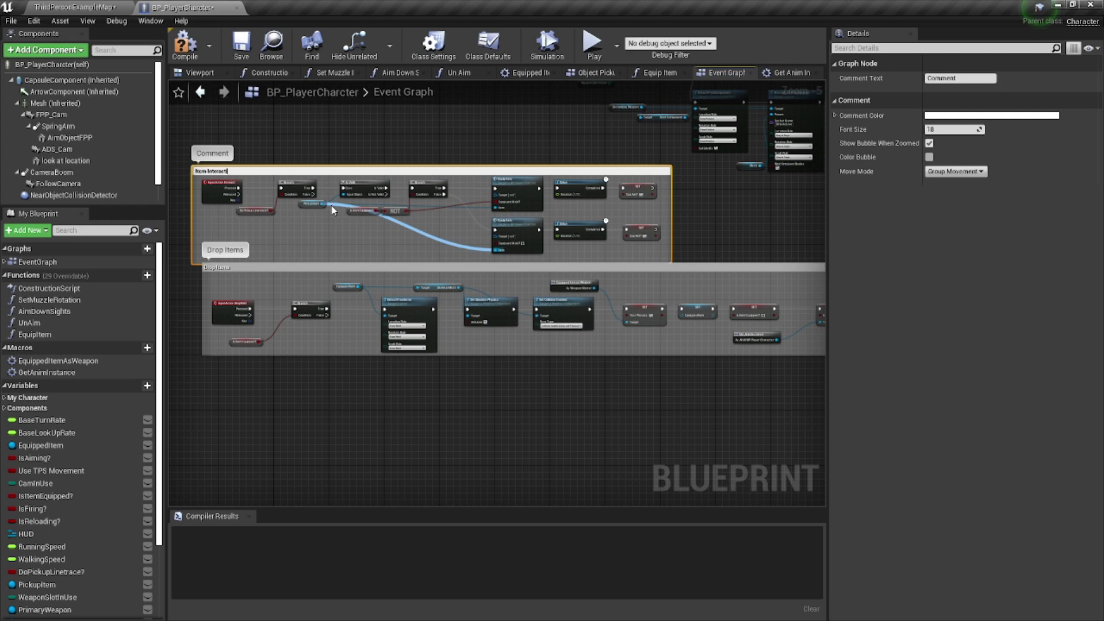
pyautogui.write('ion')
pyautogui.press('Return')
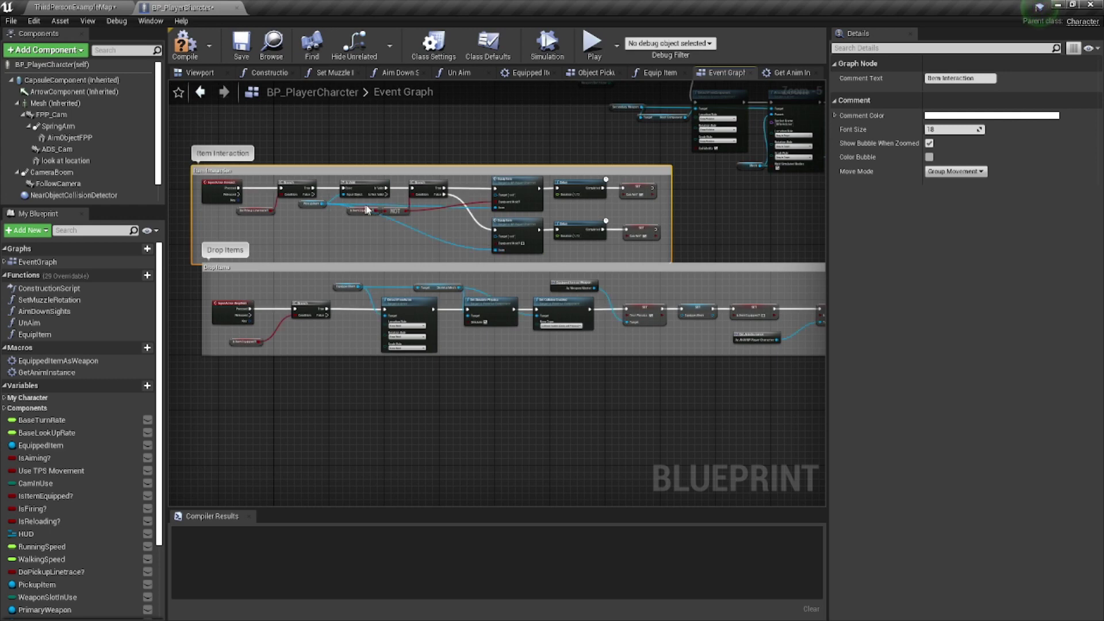
pyautogui.moveTo(353, 171); pyautogui.dragTo(360, 153)
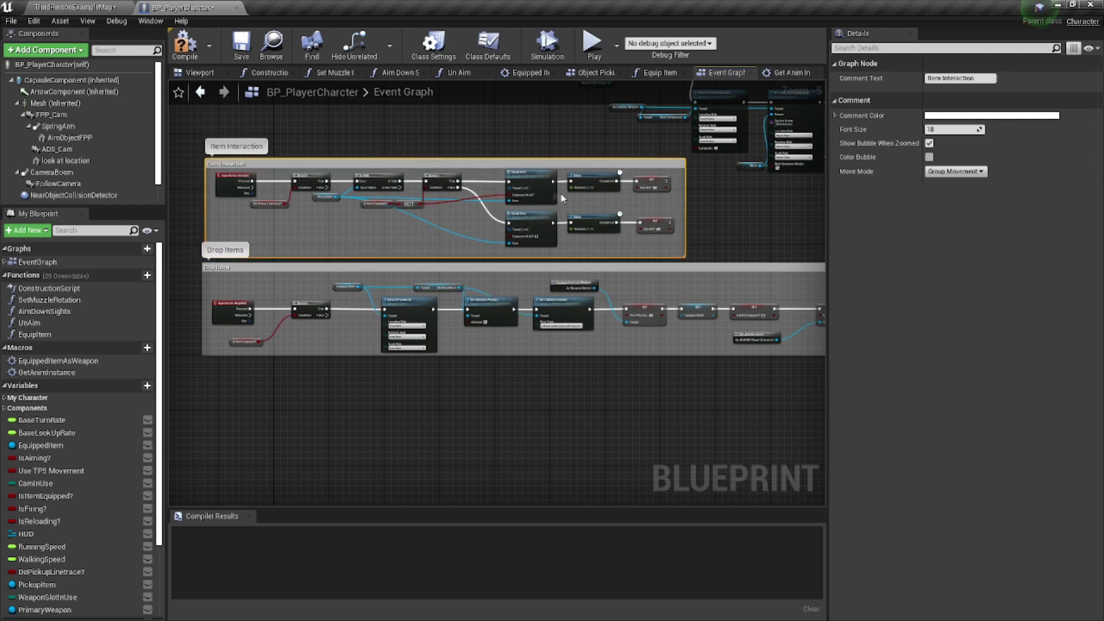
pyautogui.scroll(2, 583, 201)
pyautogui.moveTo(583, 201)
pyautogui.mouseDown(button='right')
pyautogui.moveTo(401, 302)
pyautogui.moveTo(387, 293)
pyautogui.mouseUp(button='right')
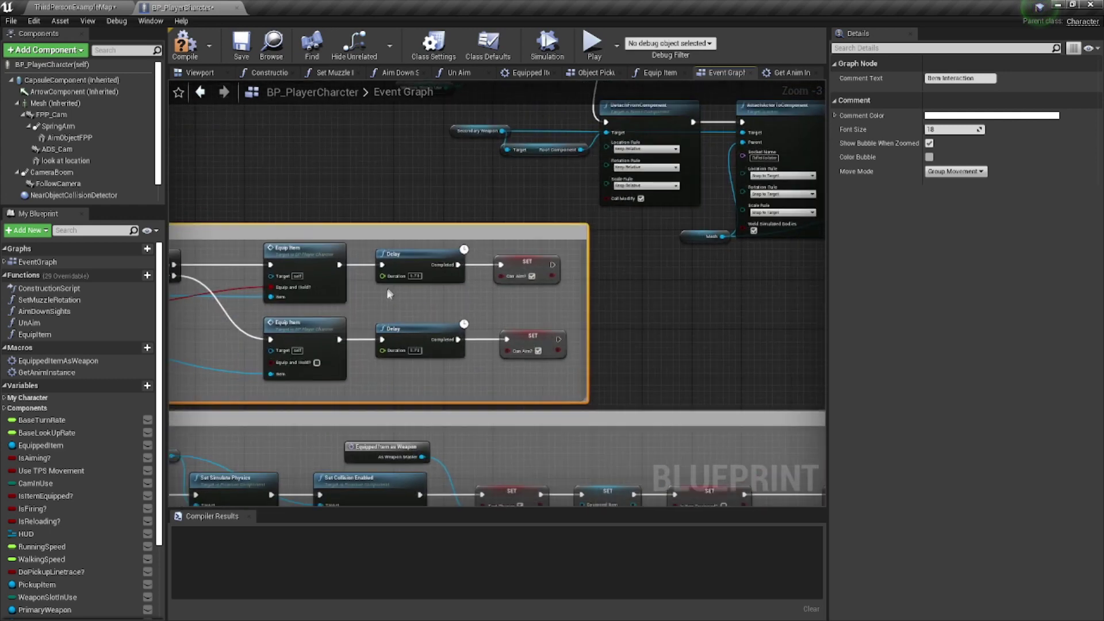
pyautogui.scroll(-3, 353, 270)
pyautogui.scroll(2, 493, 300)
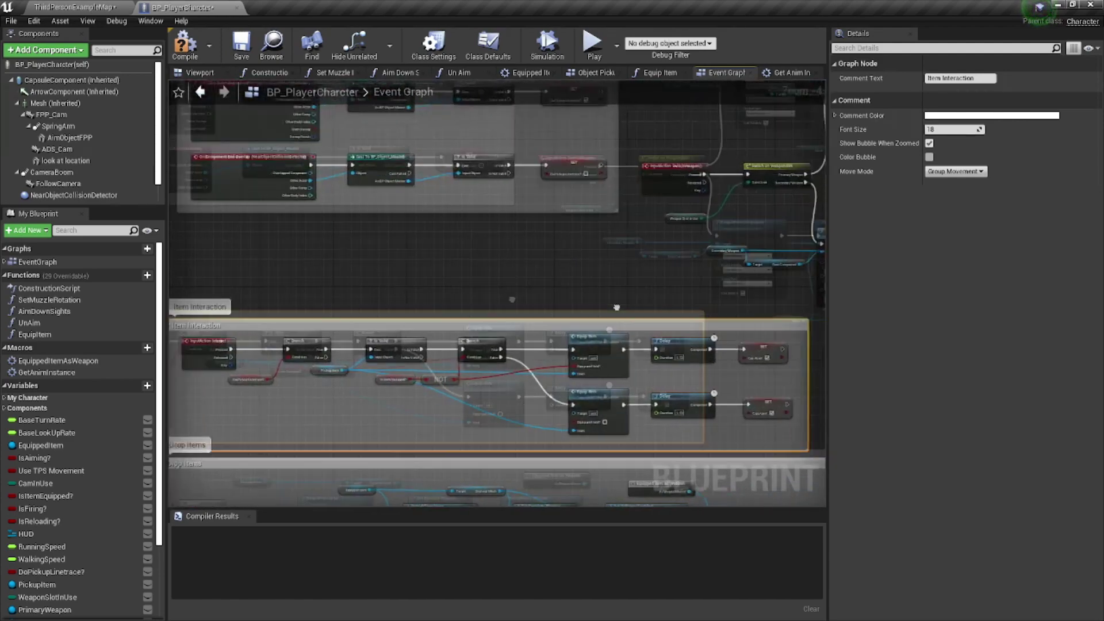
pyautogui.scroll(2, 493, 300)
pyautogui.scroll(-2, 322, 245)
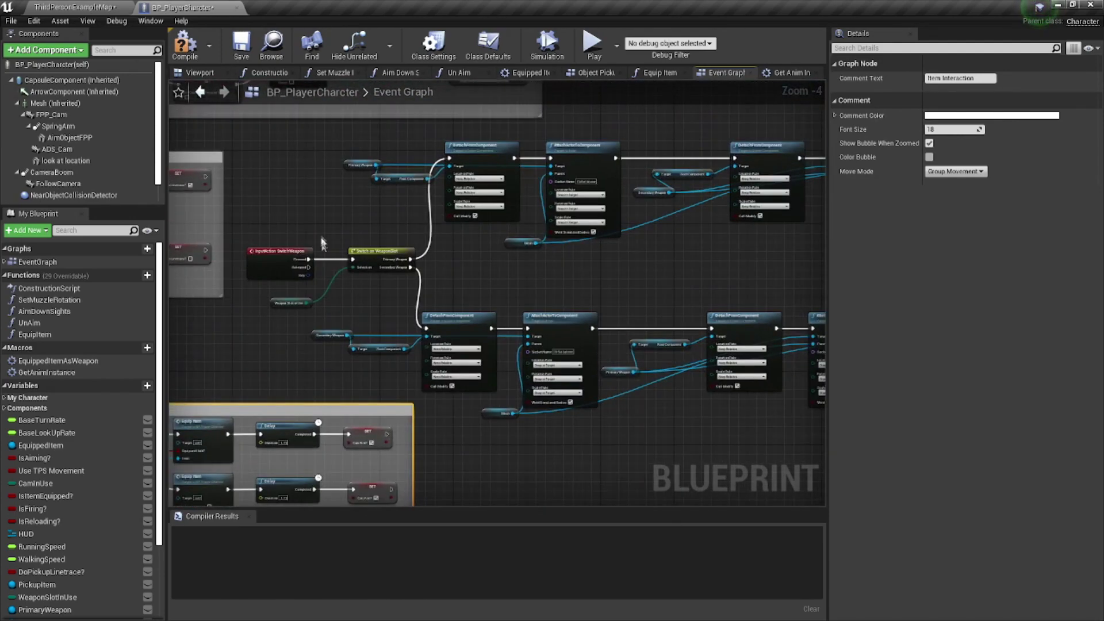
pyautogui.scroll(-1, 302, 224)
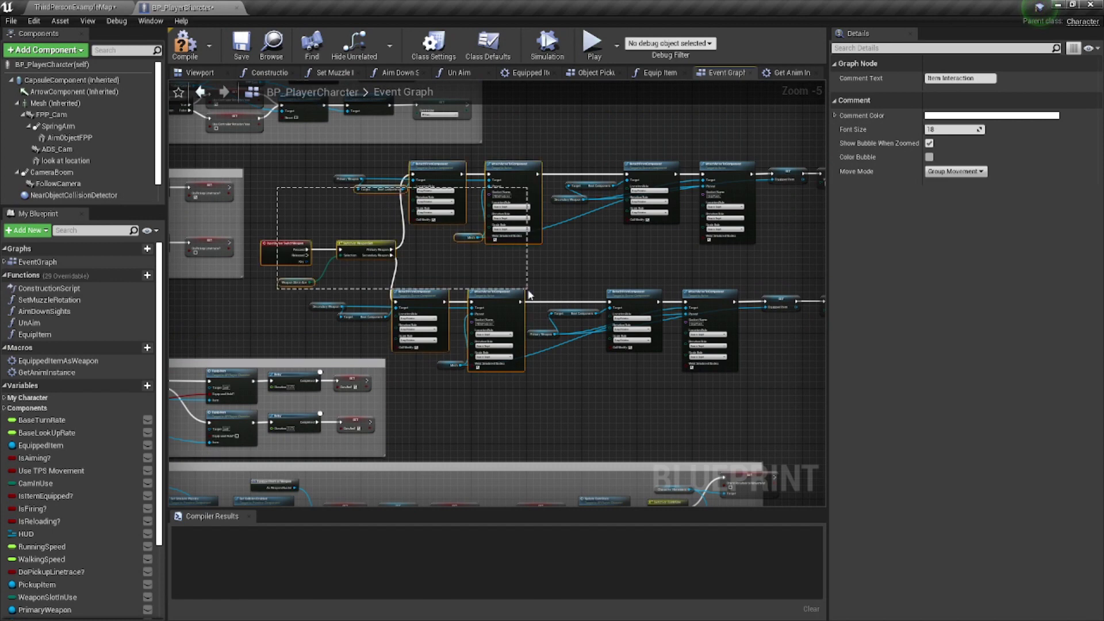
# Step: Select the weapon-switching node network and wrap it in a 'Switch Weapons' comment
pyautogui.moveTo(272, 185); pyautogui.dragTo(582, 353)
pyautogui.moveTo(641, 453); pyautogui.dragTo(542, 414, button='right')
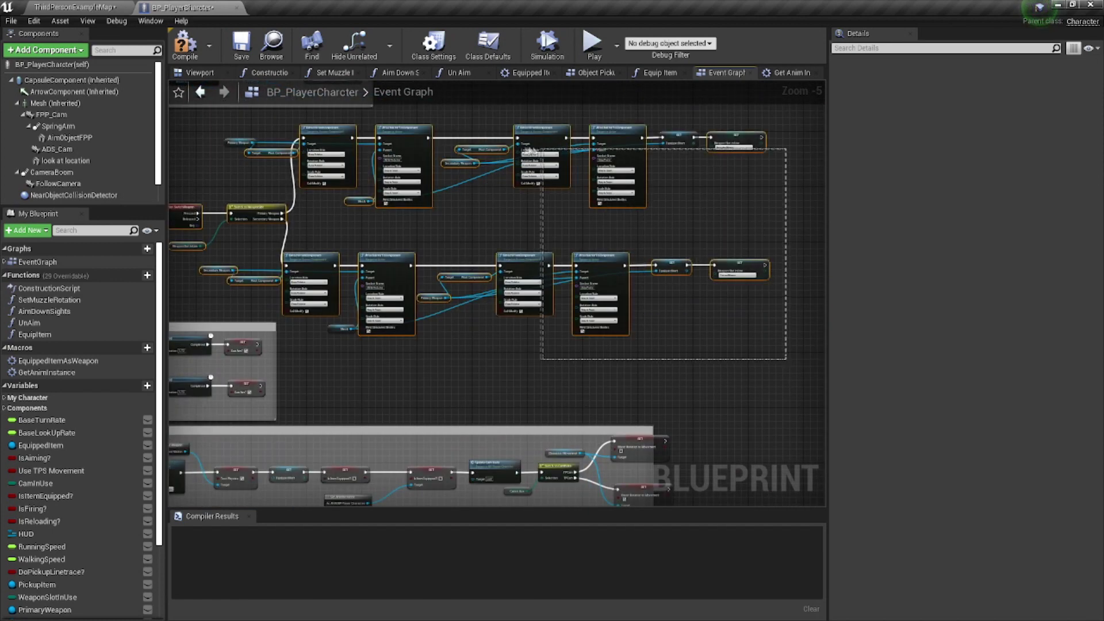
pyautogui.keyDown('shift'); pyautogui.moveTo(788, 138); pyautogui.dragTo(468, 333); pyautogui.keyUp('shift')
pyautogui.moveTo(448, 384)
pyautogui.keyDown('shift'); pyautogui.mouseDown()
pyautogui.moveTo(308, 270)
pyautogui.moveTo(443, 276)
pyautogui.mouseUp(); pyautogui.keyUp('shift')
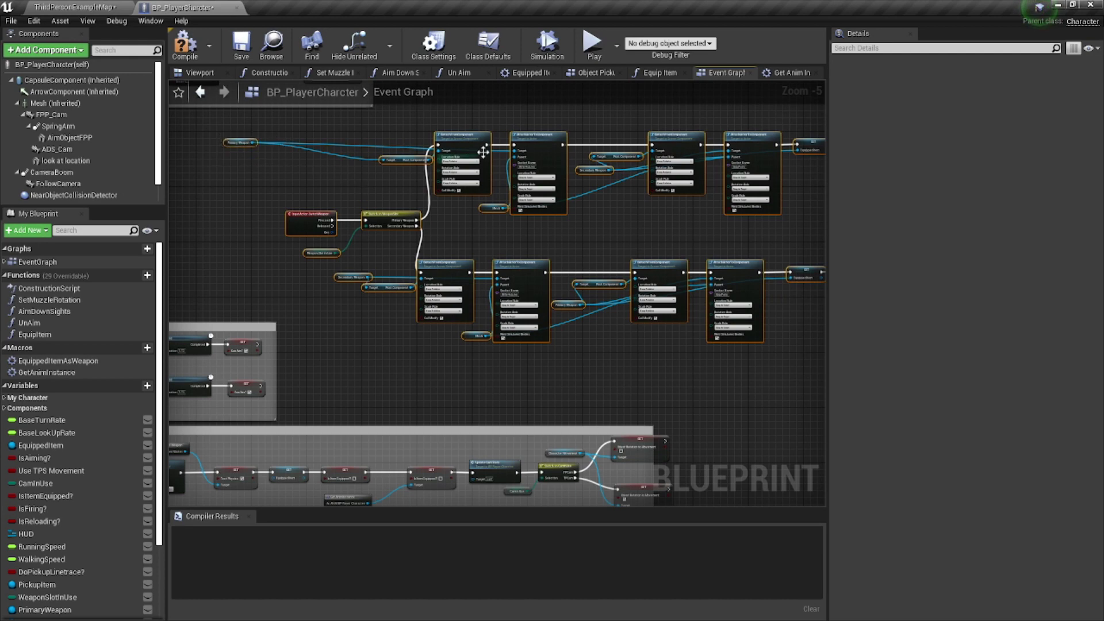
pyautogui.moveTo(451, 158); pyautogui.dragTo(501, 170)
pyautogui.press('c')
pyautogui.write('SwitchWeapons')
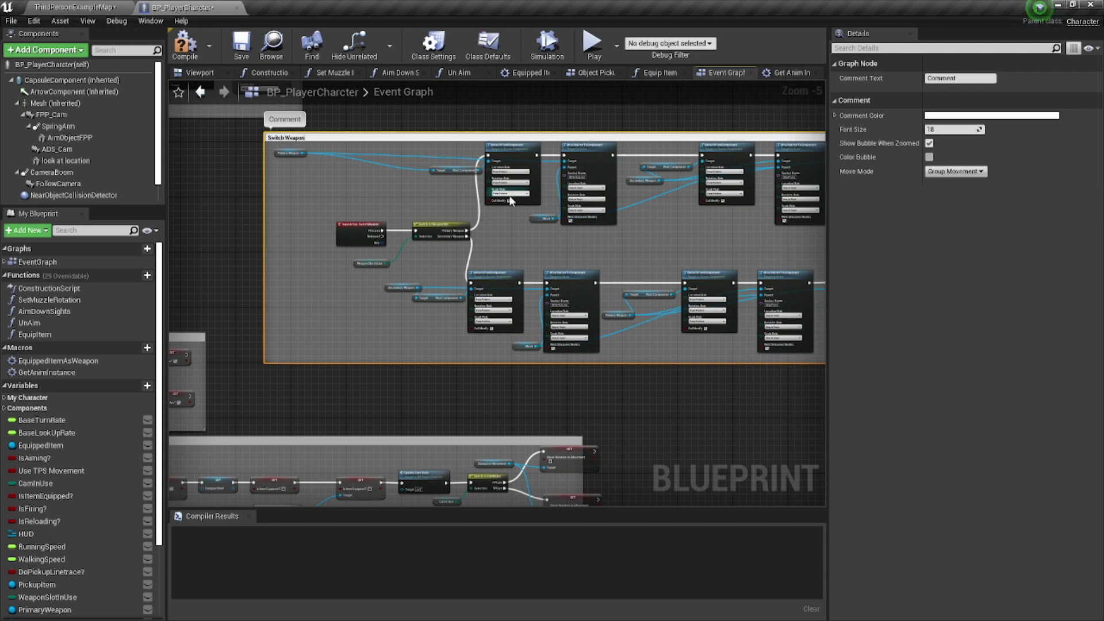
pyautogui.press('Return')
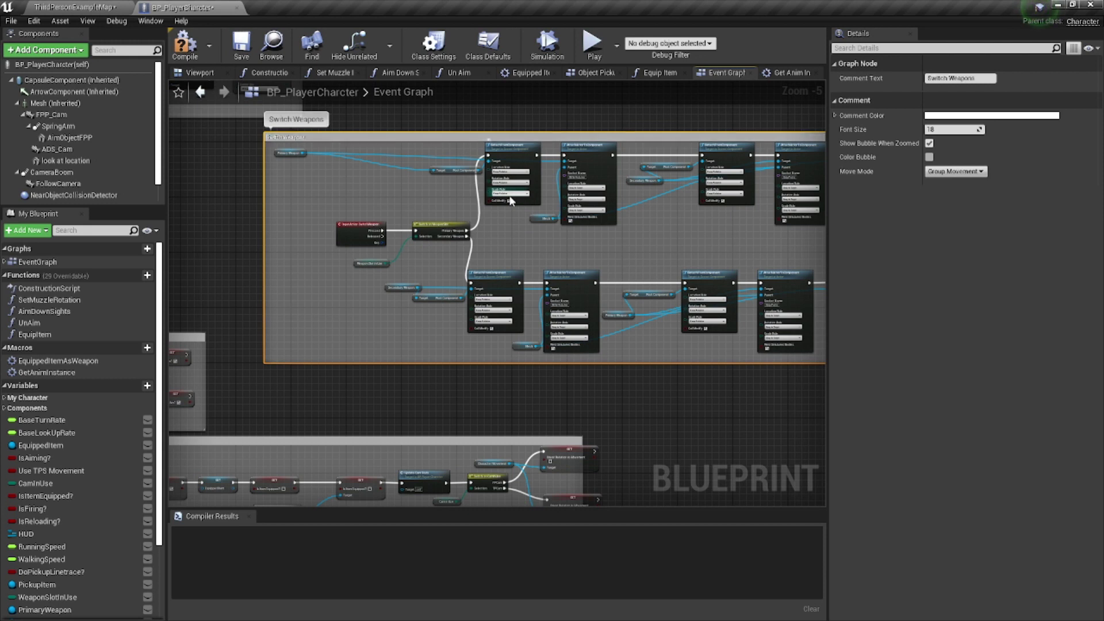
pyautogui.click(338, 157)
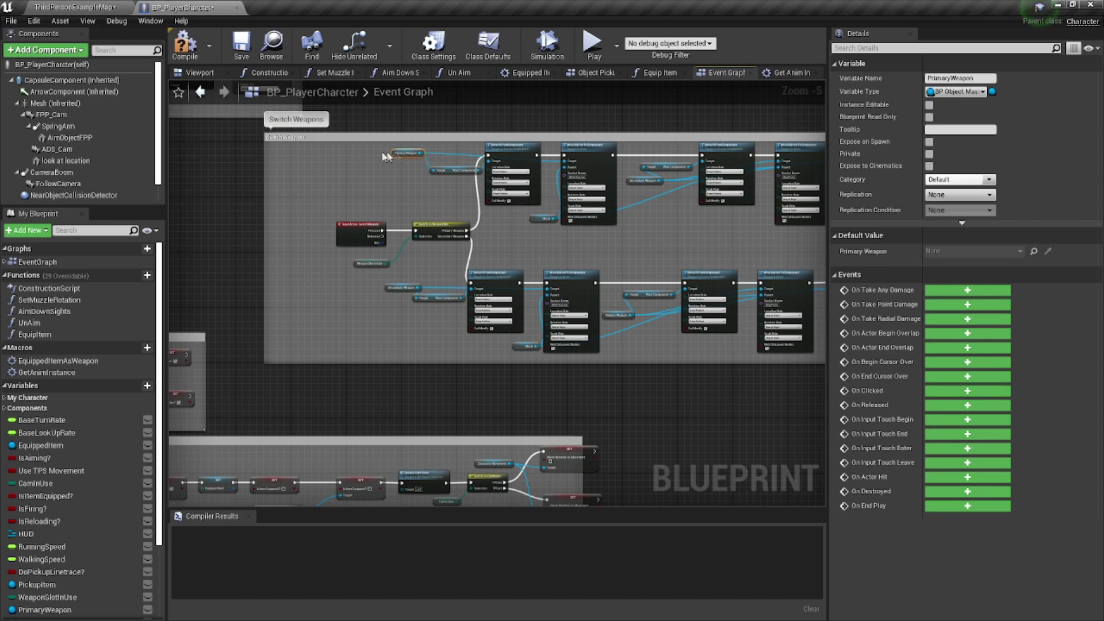
pyautogui.scroll(-1, 380, 219)
pyautogui.scroll(-1, 381, 218)
# Step: Resize and move Switch Weapons, and nudge Item Interaction and Drop Items up
pyautogui.moveTo(381, 219); pyautogui.dragTo(258, 211, button='right')
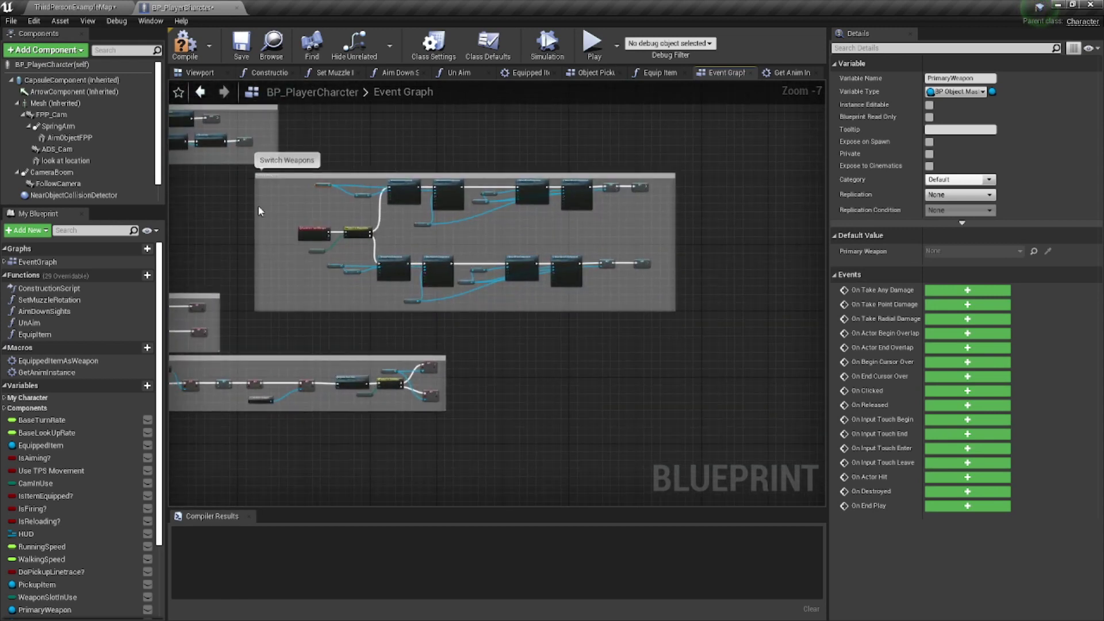
pyautogui.moveTo(255, 199)
pyautogui.mouseDown()
pyautogui.moveTo(299, 214)
pyautogui.moveTo(241, 188)
pyautogui.mouseUp()
pyautogui.moveTo(308, 189); pyautogui.dragTo(542, 212, button='right')
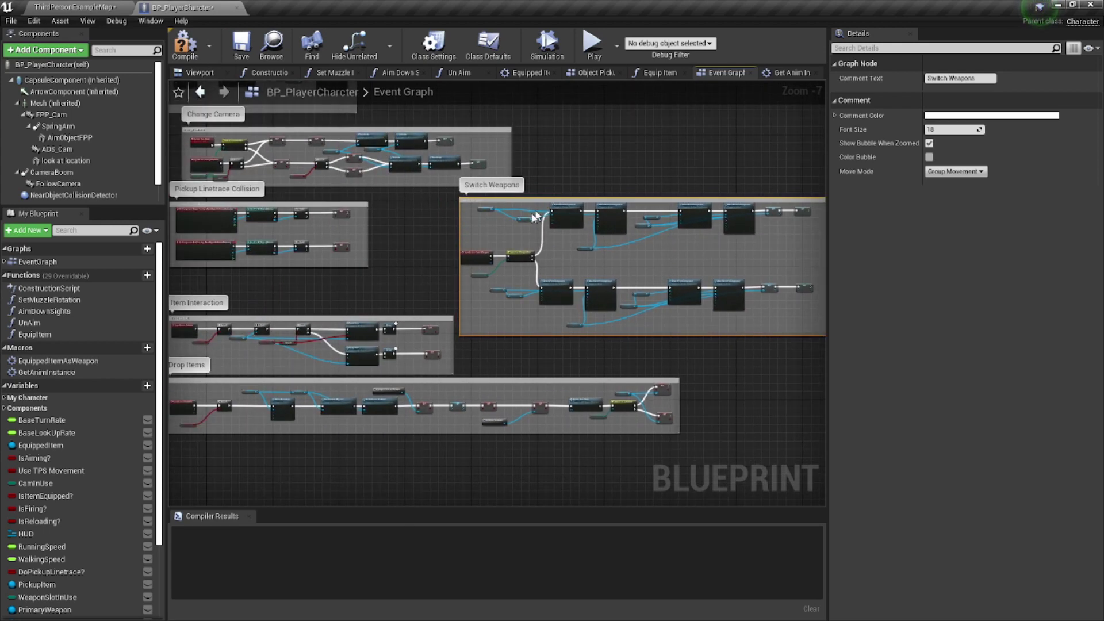
pyautogui.scroll(-1, 374, 295)
pyautogui.scroll(-1, 373, 295)
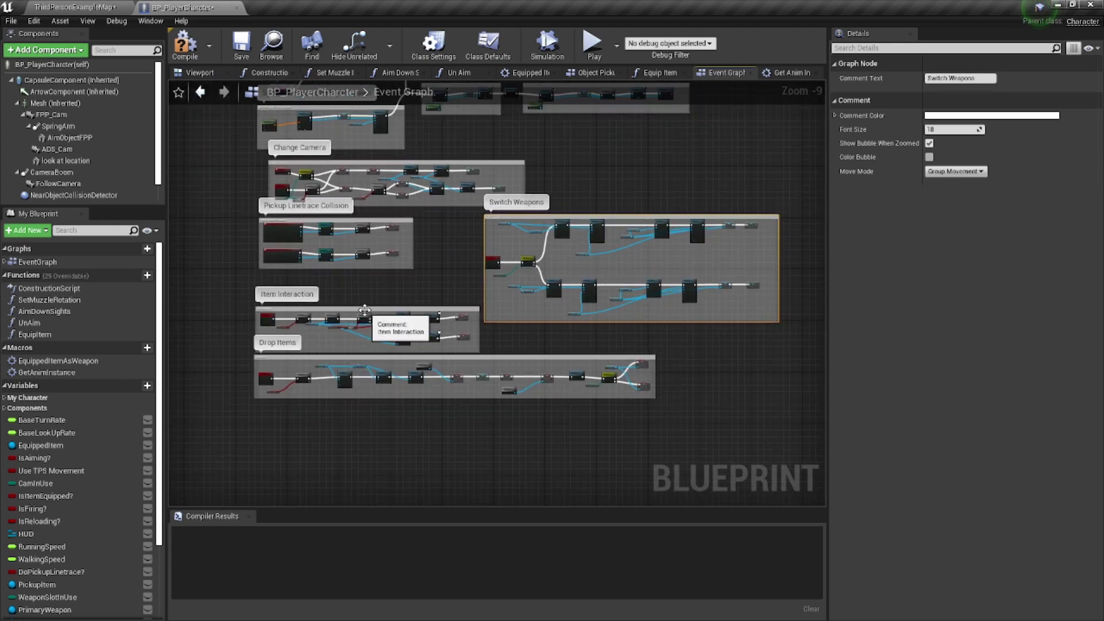
pyautogui.click(369, 299)
pyautogui.moveTo(368, 298); pyautogui.dragTo(368, 285)
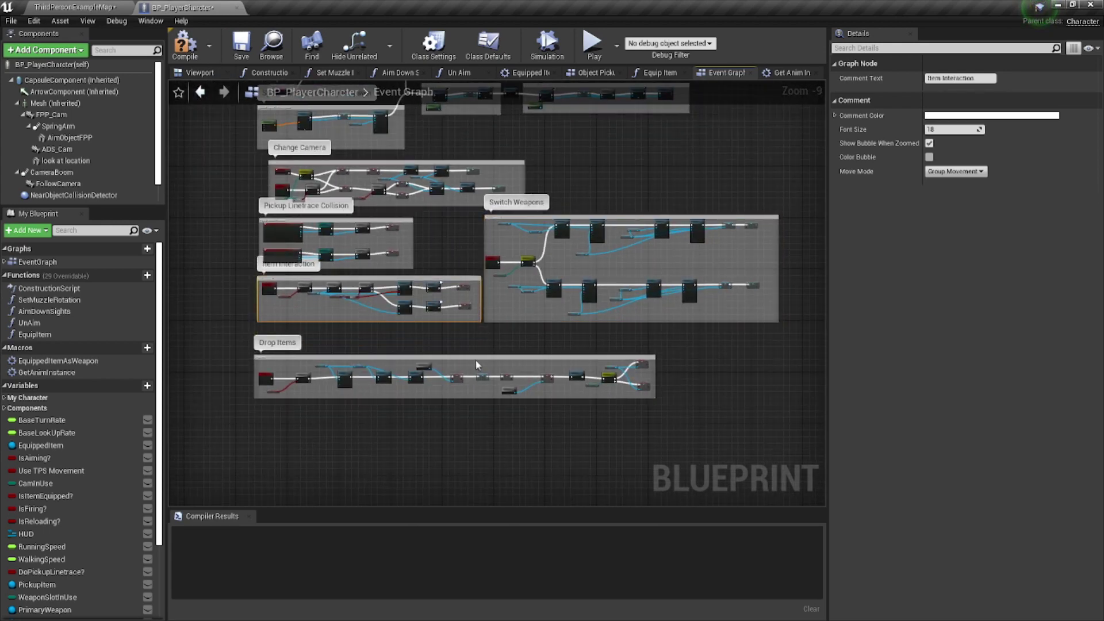
pyautogui.moveTo(475, 360); pyautogui.dragTo(476, 334)
pyautogui.scroll(-1, 489, 247)
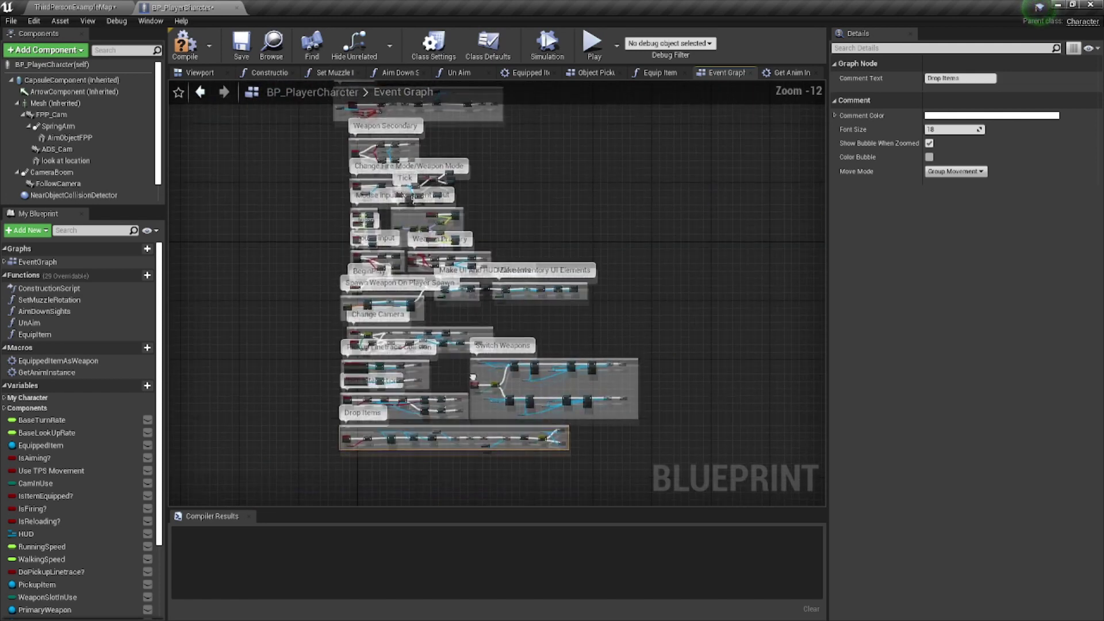
# Step: Look over the damage, inventory, Reloading and Weapon Secondary groups, then inspect BaseTurnRate
pyautogui.moveTo(498, 254)
pyautogui.mouseDown(button='right')
pyautogui.moveTo(423, 265)
pyautogui.moveTo(456, 226)
pyautogui.mouseUp(button='right')
pyautogui.scroll(2, 424, 265)
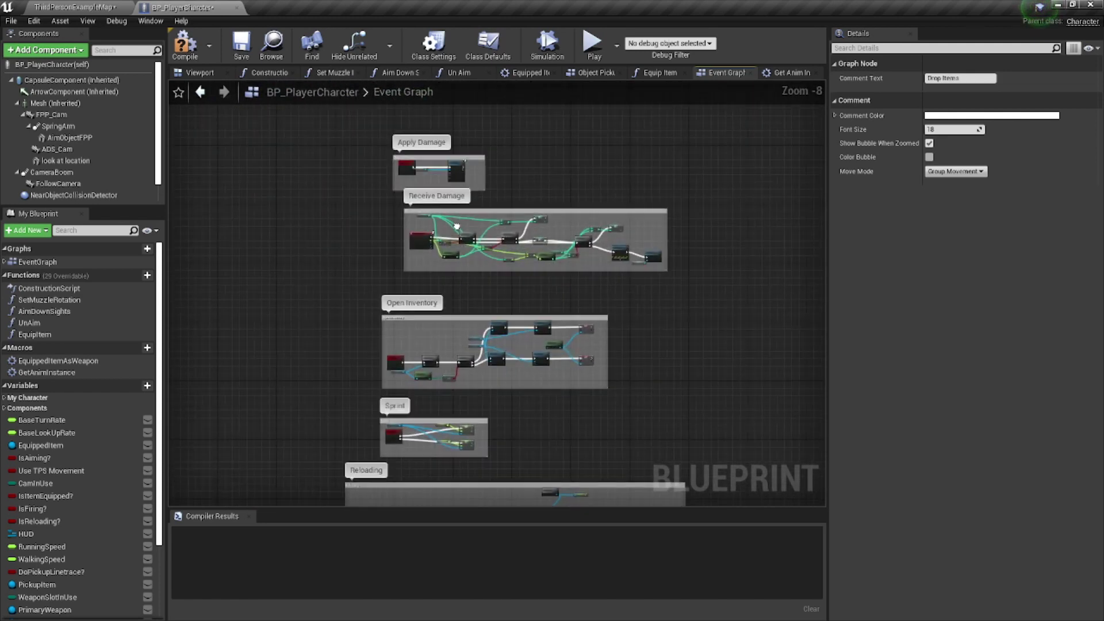
pyautogui.moveTo(492, 291); pyautogui.dragTo(512, 235, button='right')
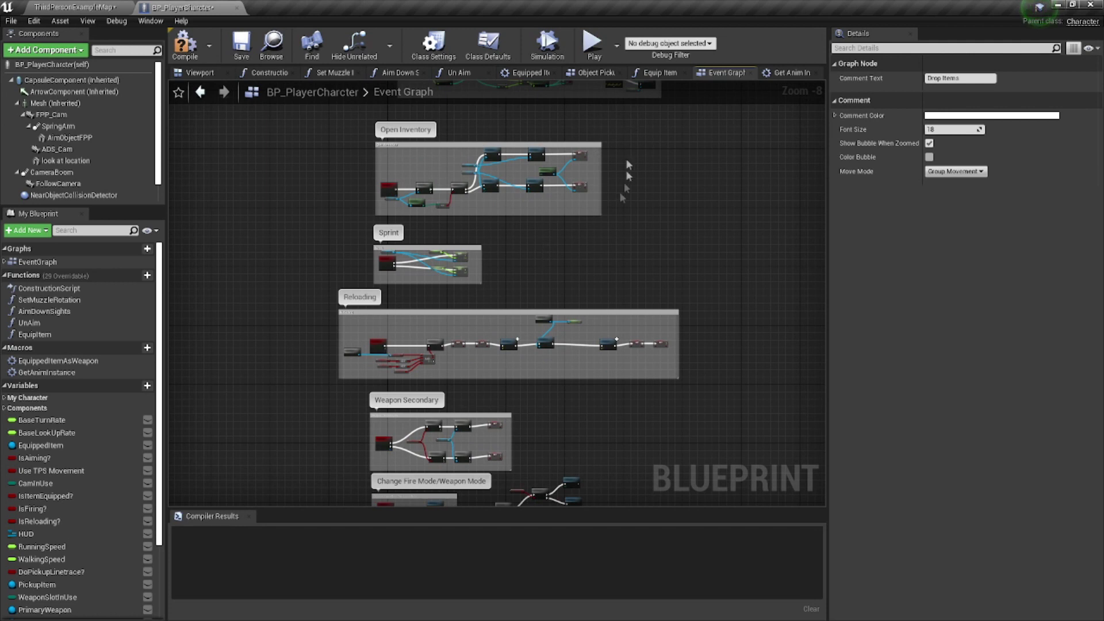
pyautogui.scroll(-2, 78, 449)
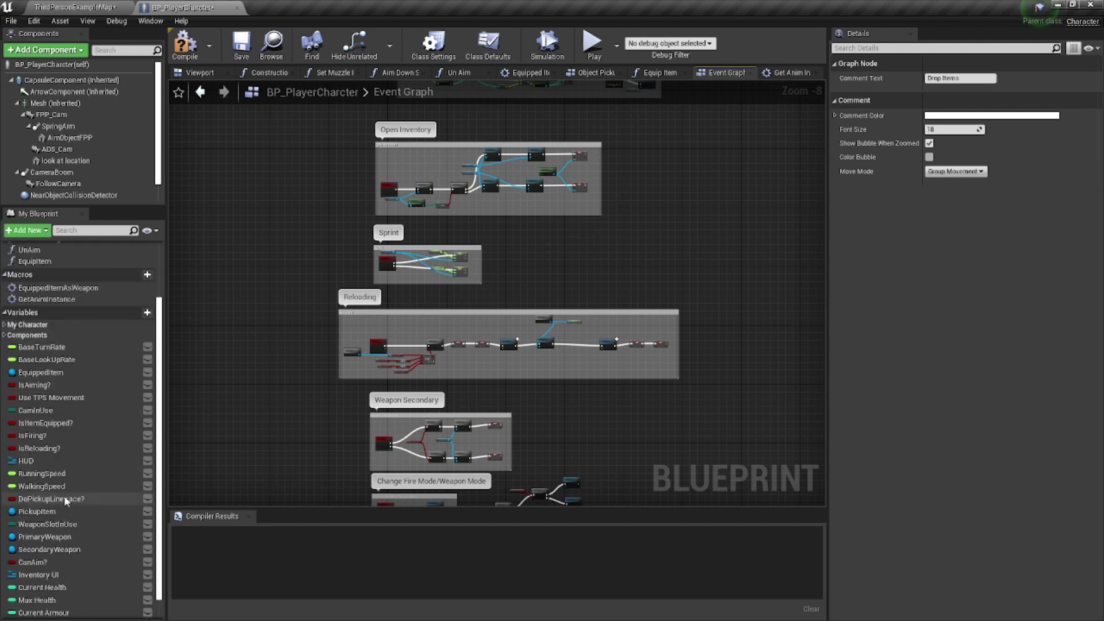
pyautogui.scroll(-2, 78, 466)
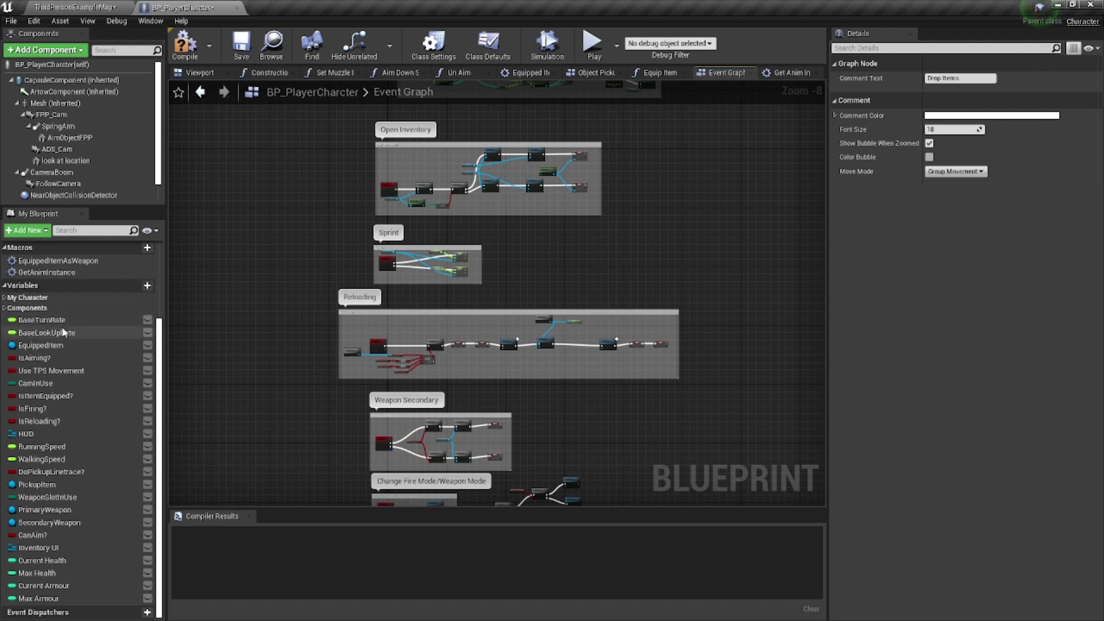
pyautogui.click(60, 320)
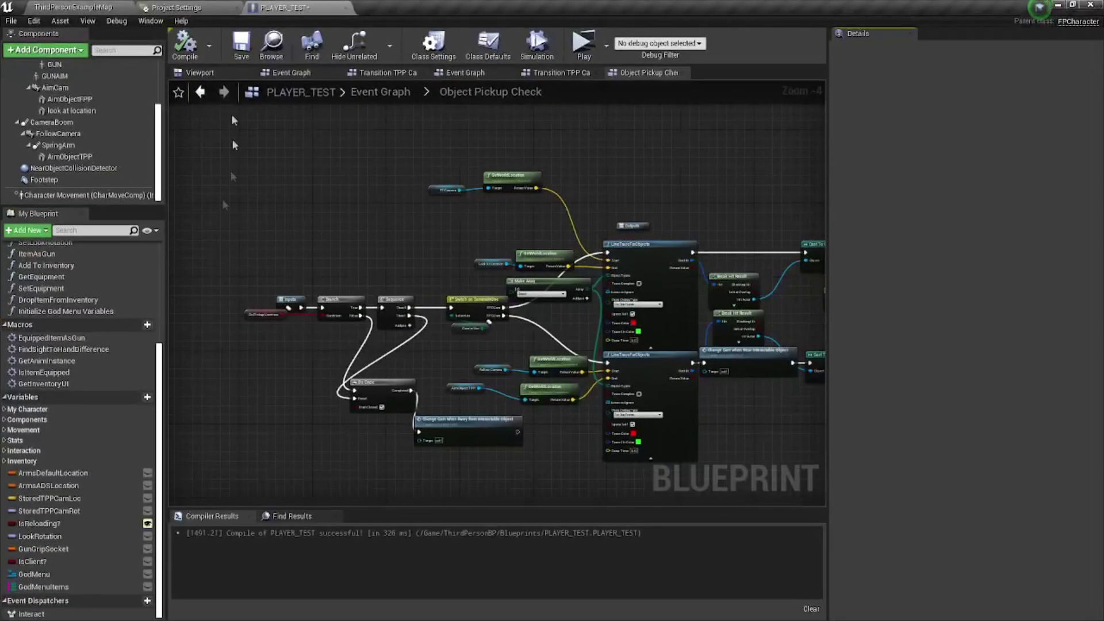
# Step: Expand the Interaction, Stats, Movement and Components categories and check DisableChangeCamera's category
pyautogui.click(5, 451)
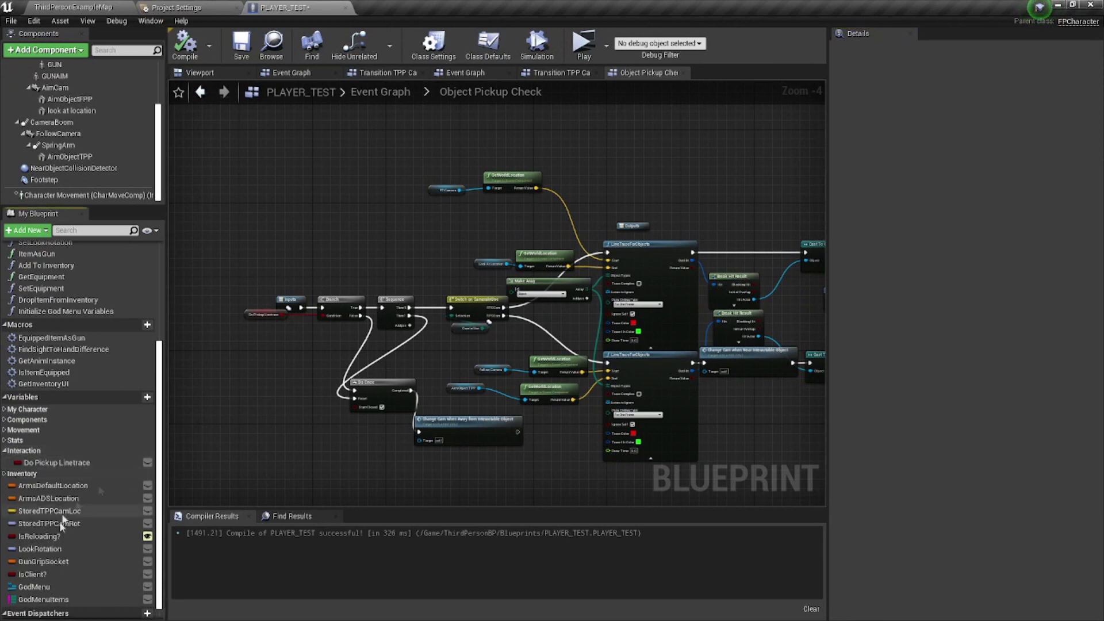
pyautogui.click(40, 441)
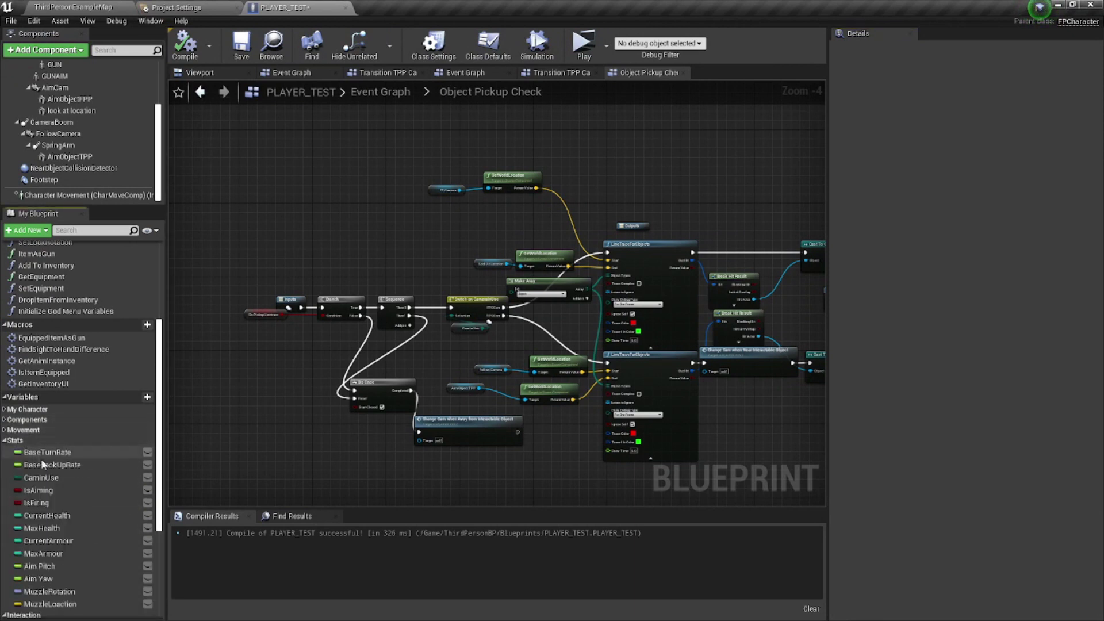
pyautogui.scroll(-1, 35, 431)
pyautogui.click(23, 394)
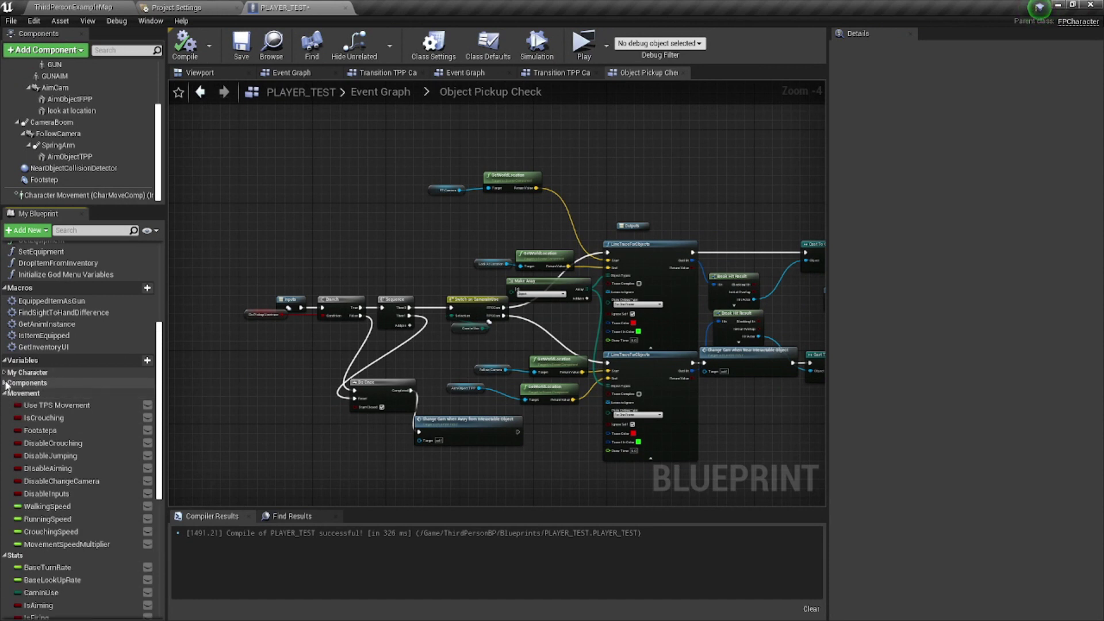
pyautogui.click(26, 382)
pyautogui.scroll(-5, 82, 441)
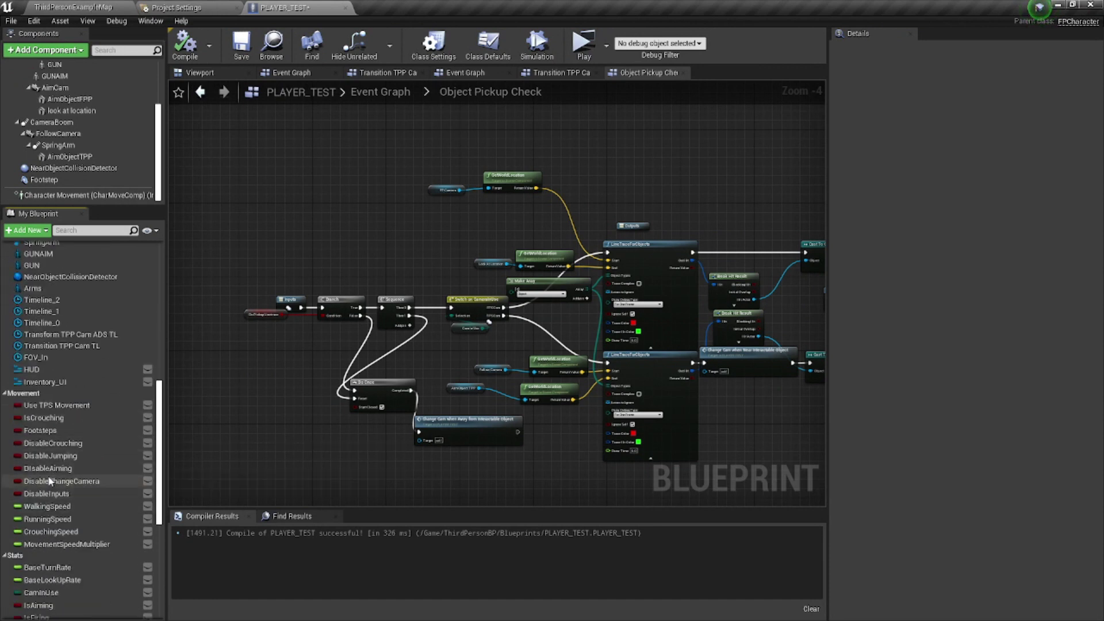
pyautogui.click(61, 480)
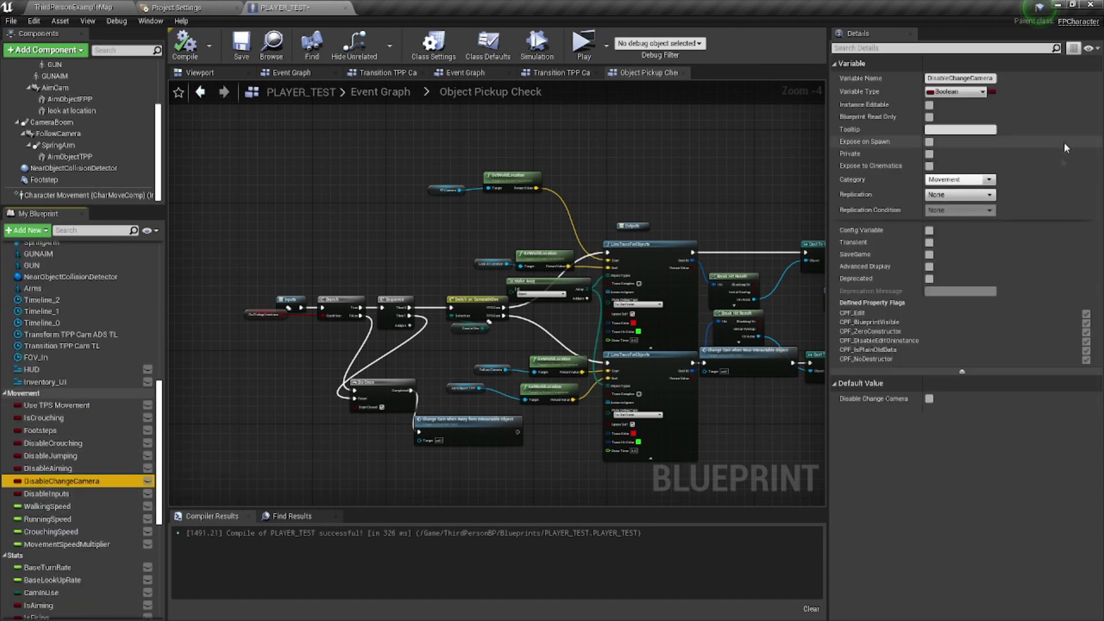
pyautogui.click(989, 180)
pyautogui.click(969, 179)
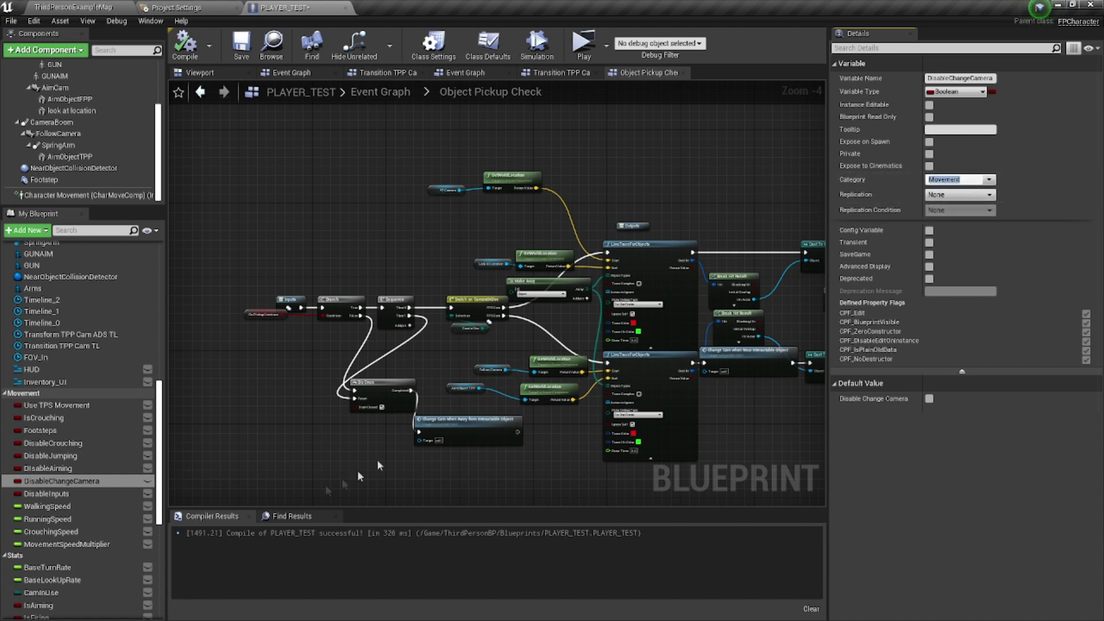
pyautogui.scroll(-5, 130, 465)
pyautogui.scroll(-6, 121, 500)
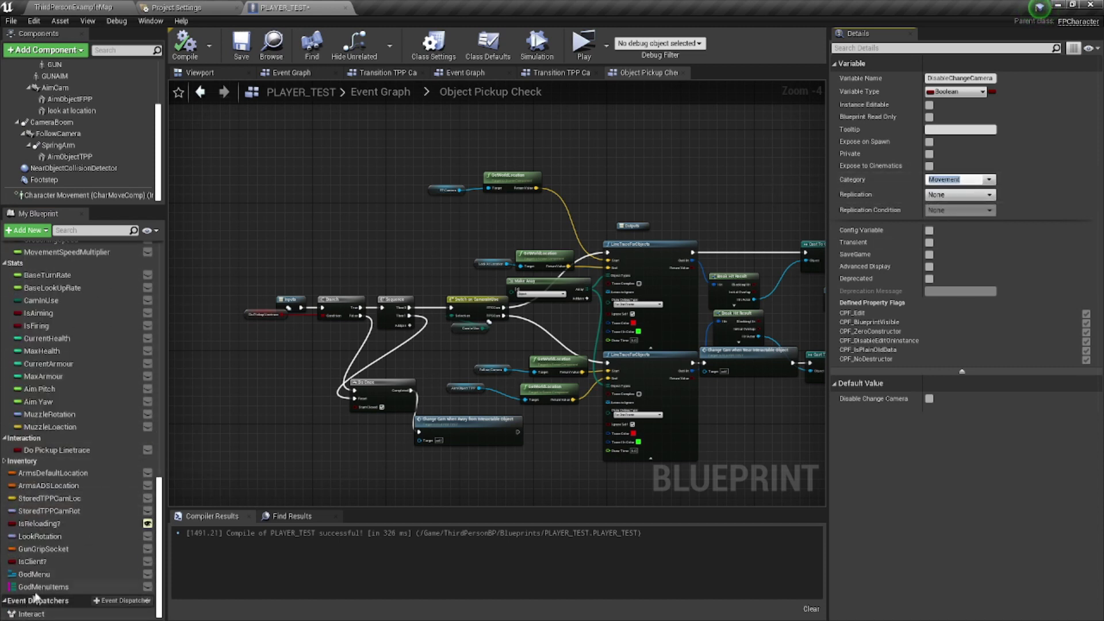
# Step: Put the GodMenuItems variable into a new God Menu category
pyautogui.click(37, 587)
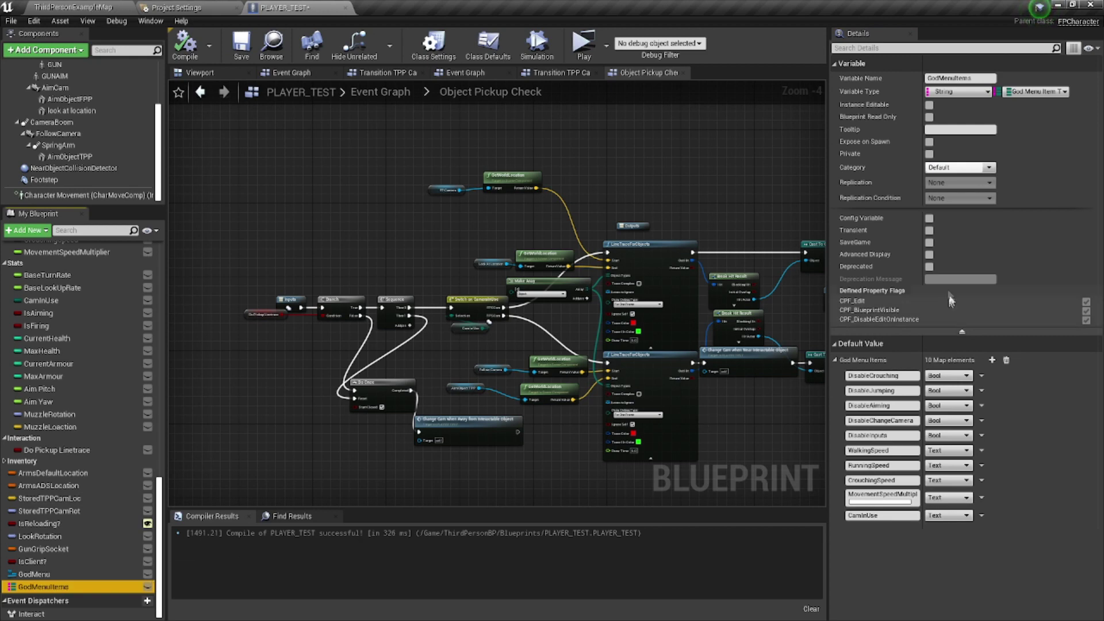
pyautogui.click(958, 169)
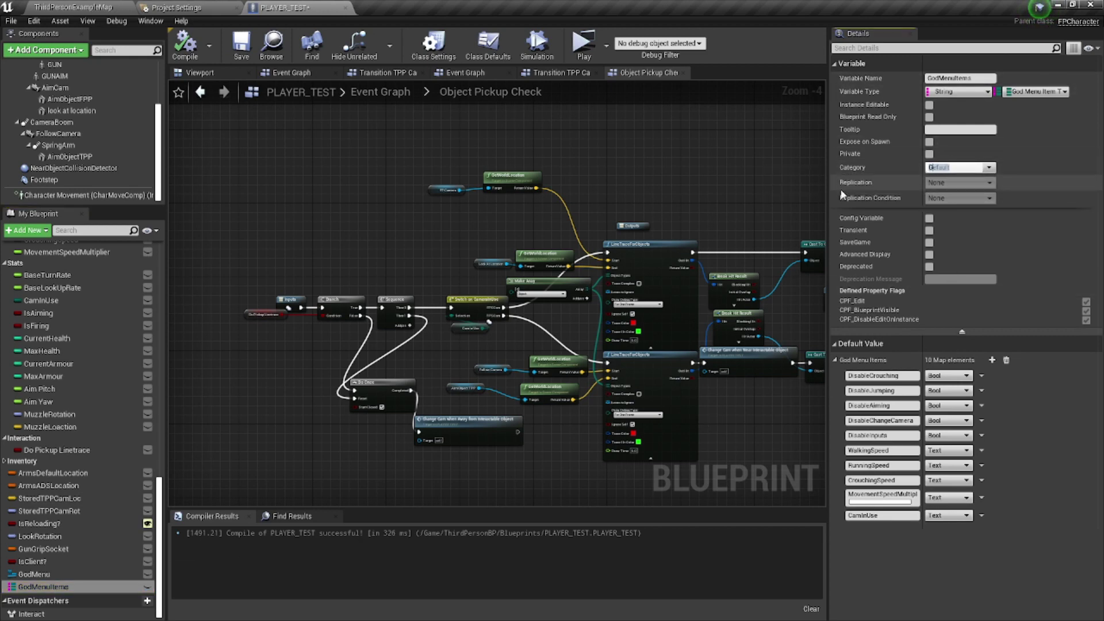
pyautogui.write('God Menu')
pyautogui.press('Return')
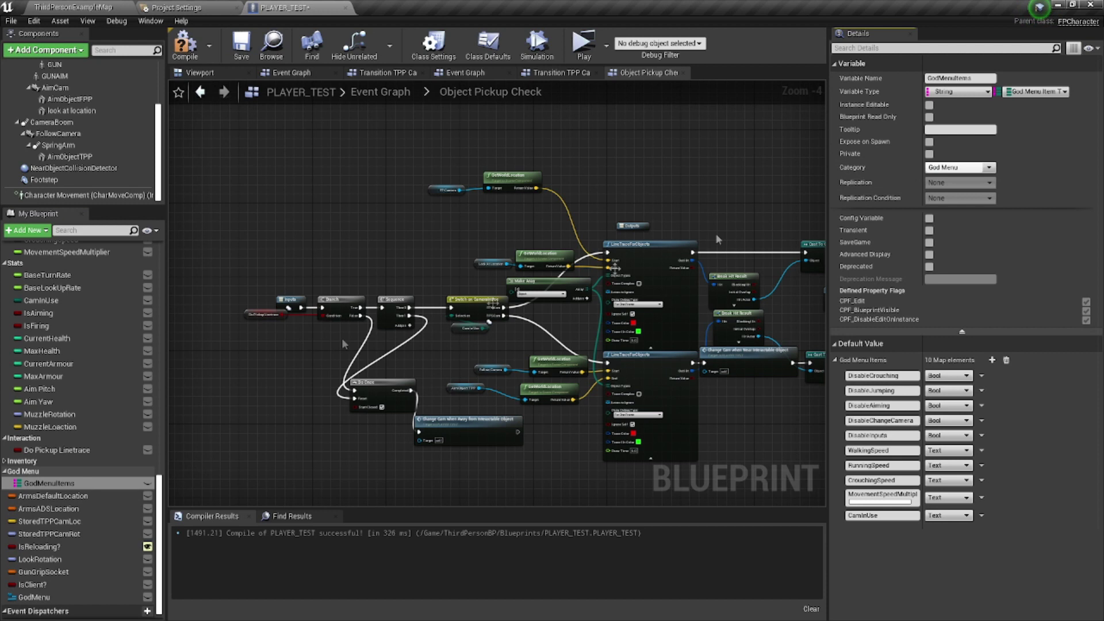
pyautogui.click(5, 473)
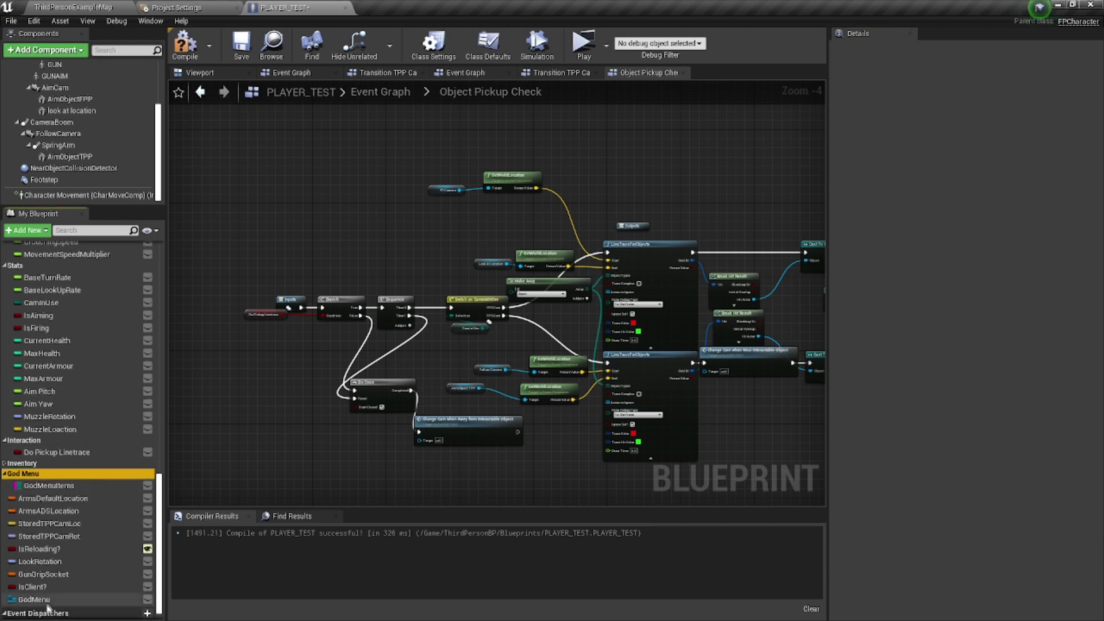
# Step: Assign the GodMenu variable to the God Menu category
pyautogui.click(35, 599)
pyautogui.click(957, 180)
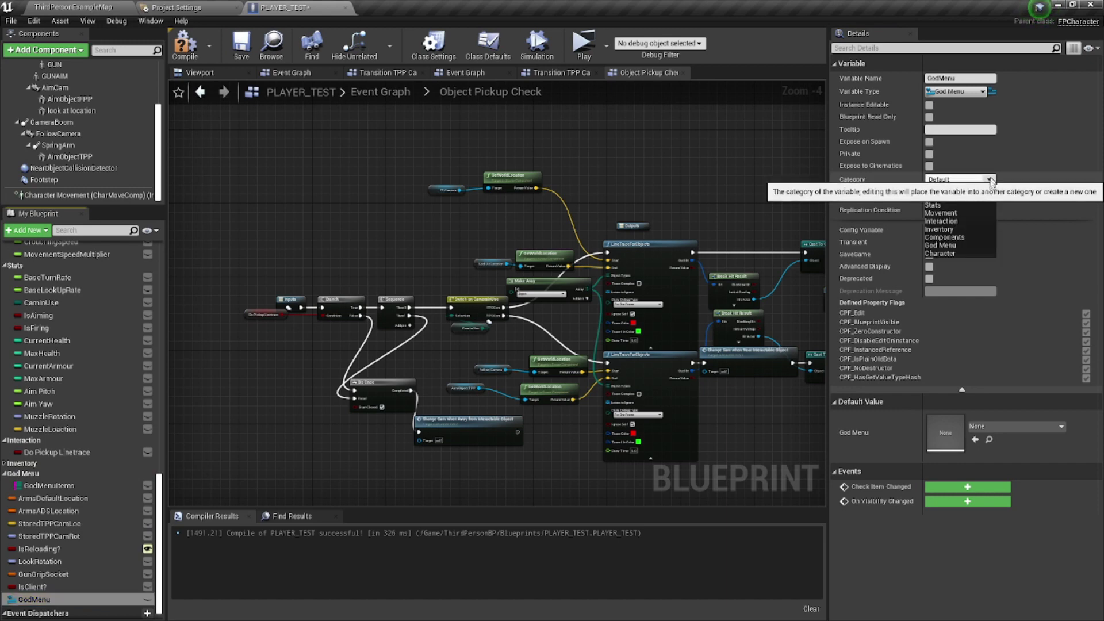
pyautogui.click(947, 252)
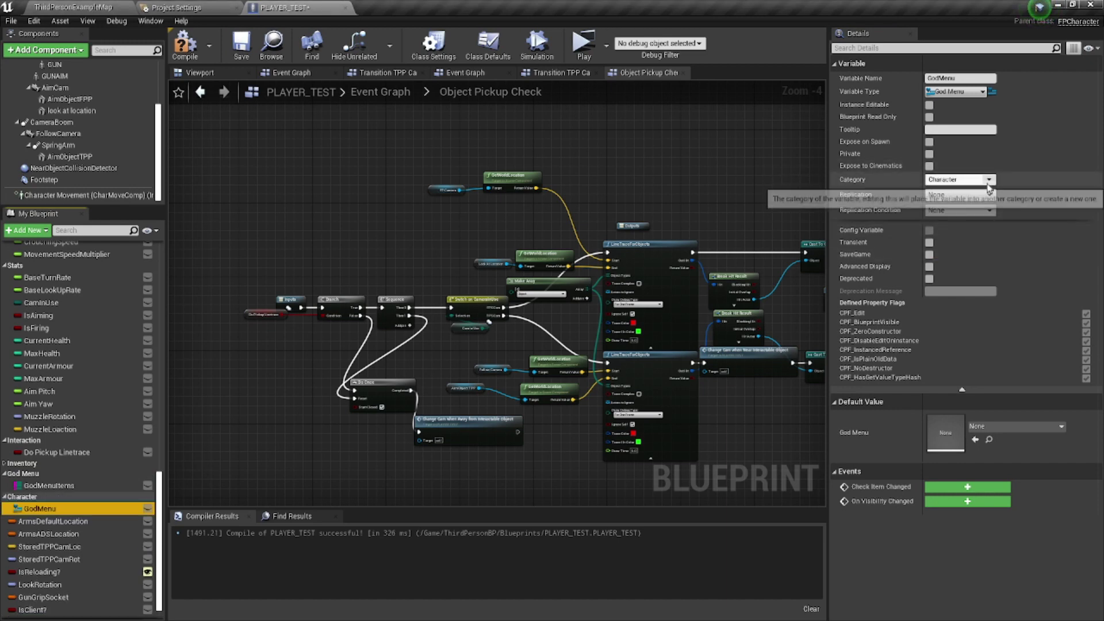
pyautogui.click(942, 253)
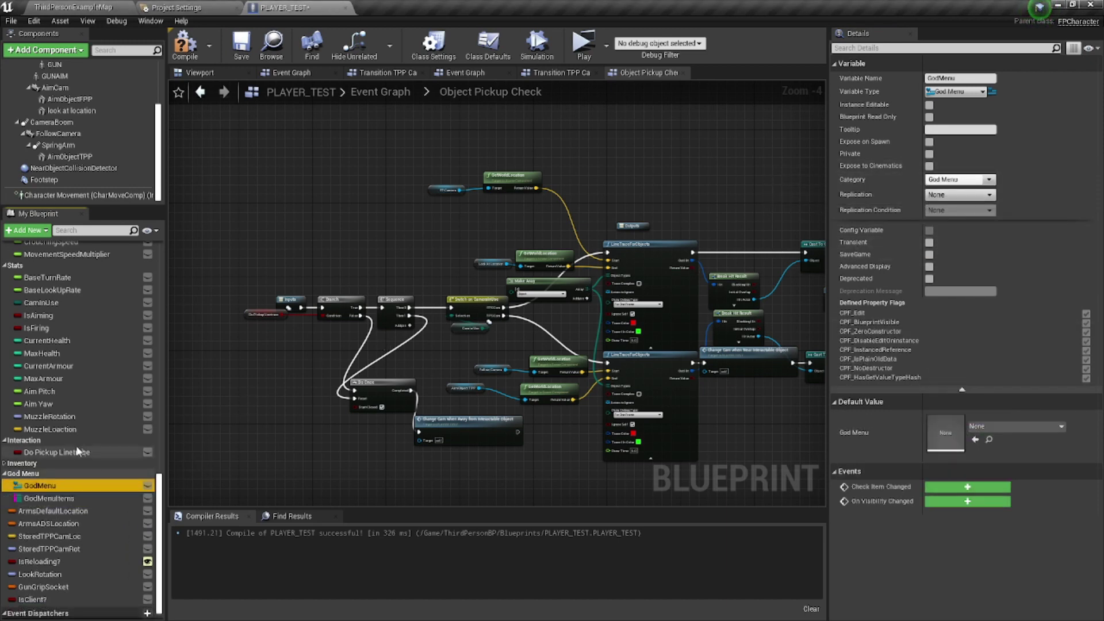
pyautogui.scroll(1, 73, 475)
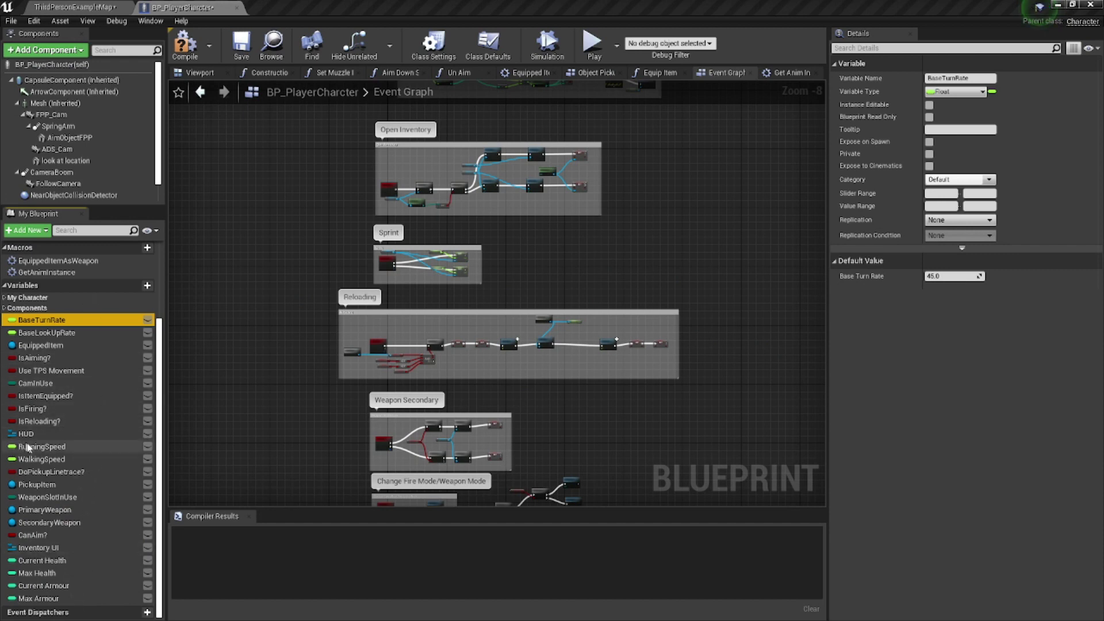
# Step: Look over the event graph's comment boxes, then bring up the ThirdPersonExampleMap level
pyautogui.moveTo(170, 429); pyautogui.dragTo(227, 190, button='right')
pyautogui.scroll(-1, 493, 301)
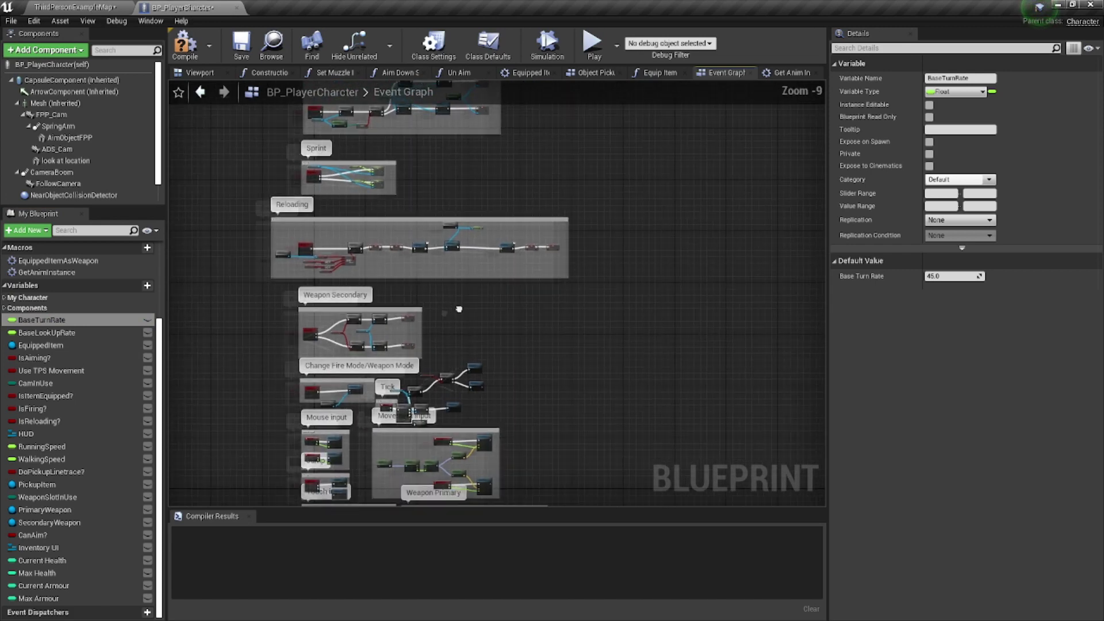
pyautogui.moveTo(493, 301)
pyautogui.mouseDown(button='right')
pyautogui.moveTo(460, 328)
pyautogui.moveTo(503, 393)
pyautogui.mouseUp(button='right')
pyautogui.scroll(-1, 460, 327)
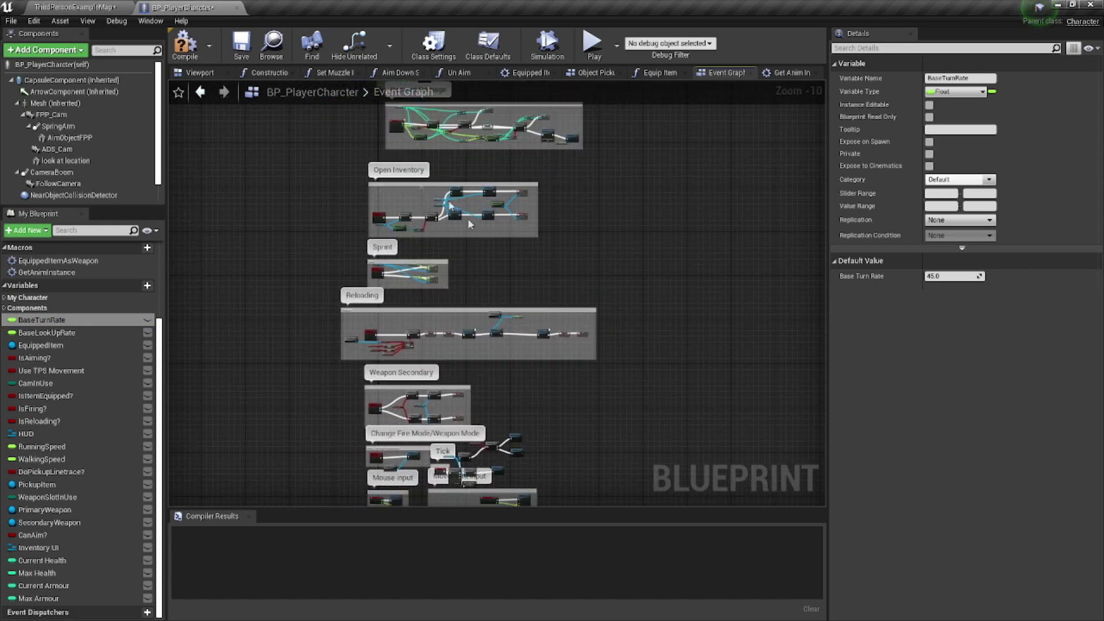
pyautogui.click(52, 7)
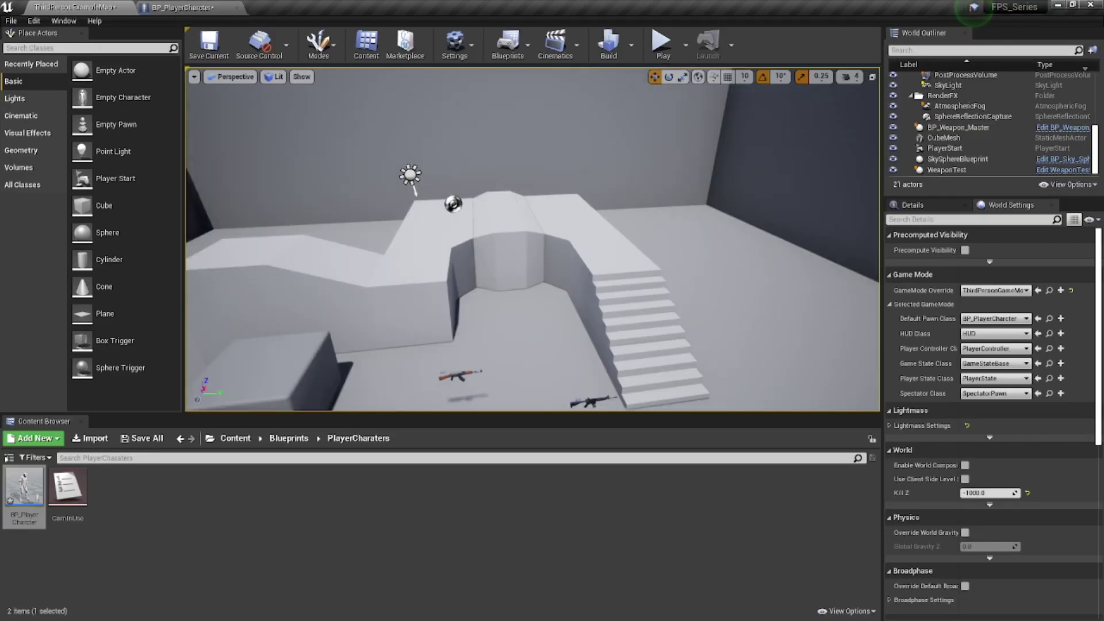
# Step: Fly the level viewport back and then toward the box and rifles
pyautogui.moveTo(496, 243)
pyautogui.mouseDown(button='right')
pyautogui.moveTo(496, 258)
pyautogui.moveTo(449, 276)
pyautogui.mouseUp(button='right')
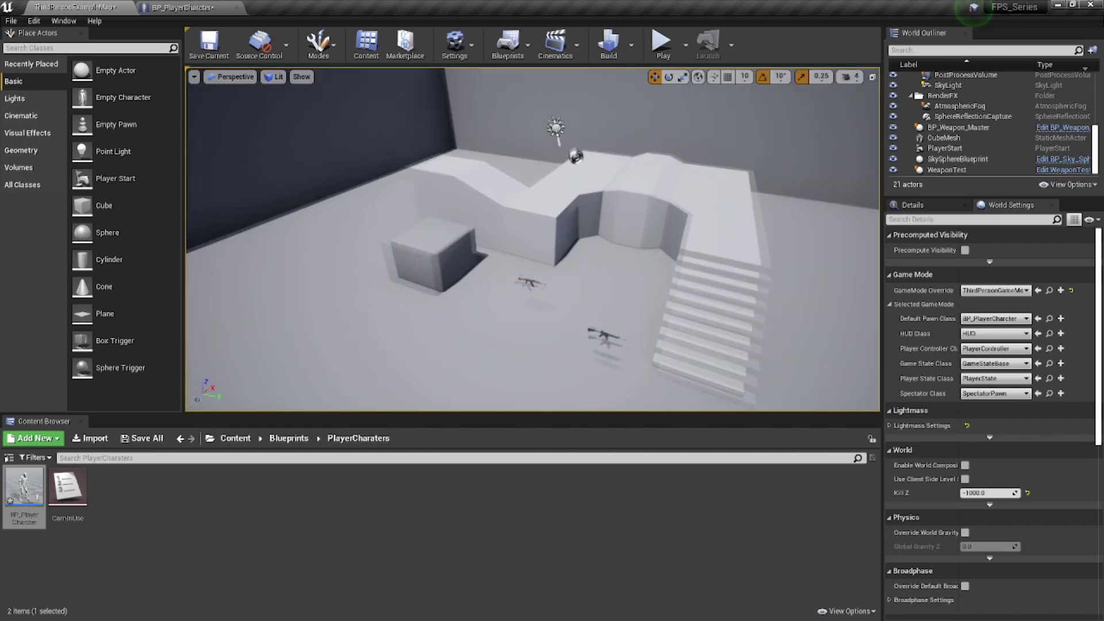
pyautogui.moveTo(515, 245); pyautogui.dragTo(515, 246, button='right')
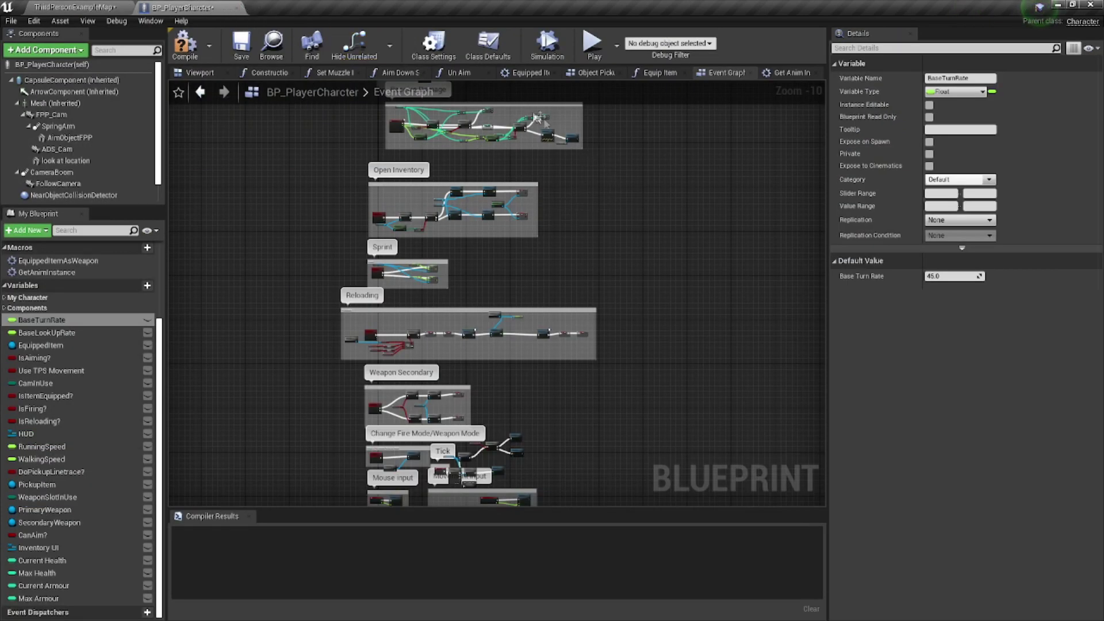
# Step: Toggle the Components category in My Blueprint, then return to the ThirdPersonExampleMap level
pyautogui.rightClick(5, 309)
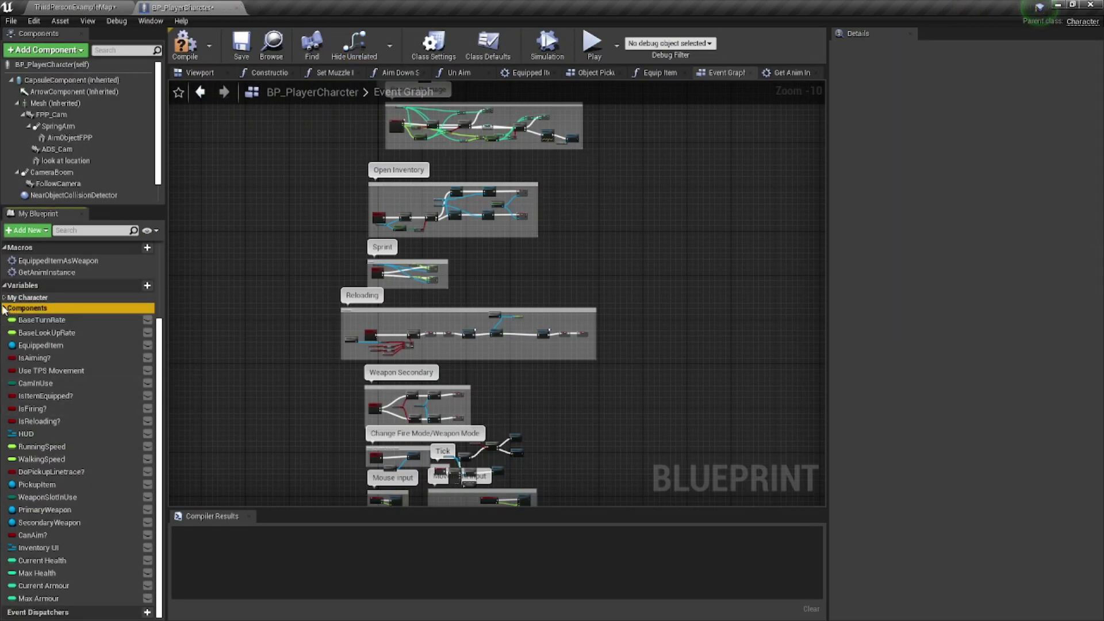
pyautogui.click(321, 330)
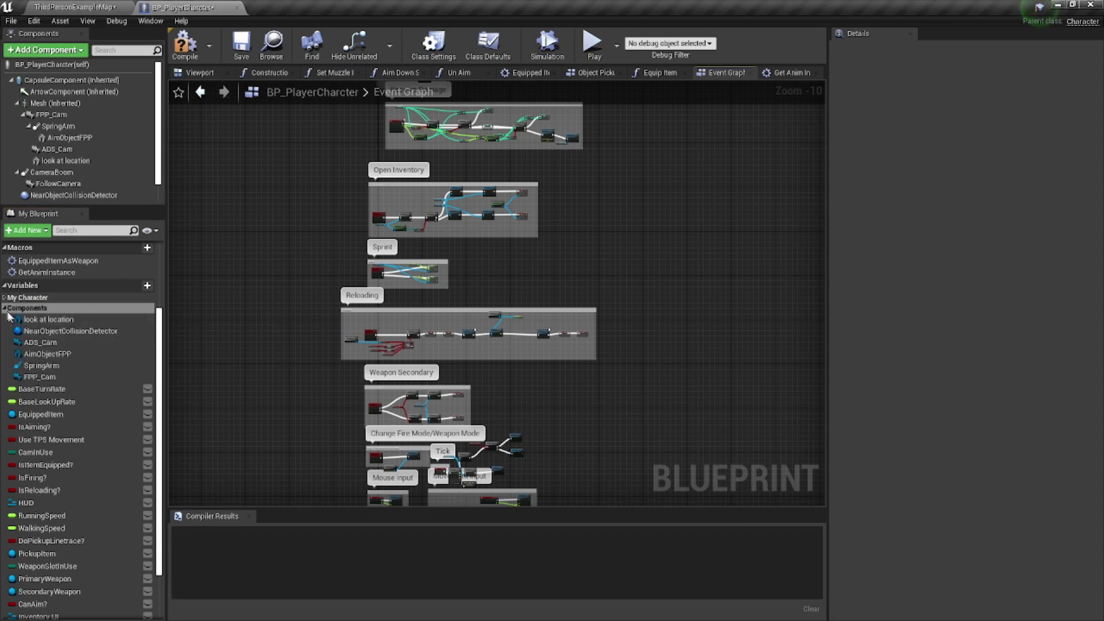
pyautogui.click(7, 308)
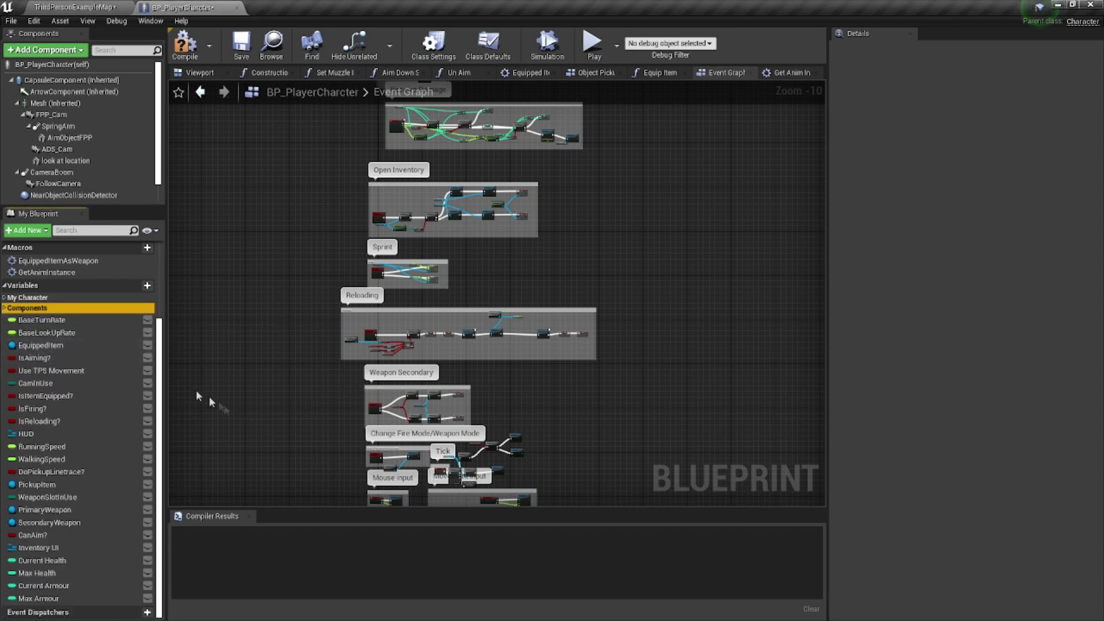
pyautogui.scroll(4, 61, 363)
pyautogui.scroll(1, 61, 363)
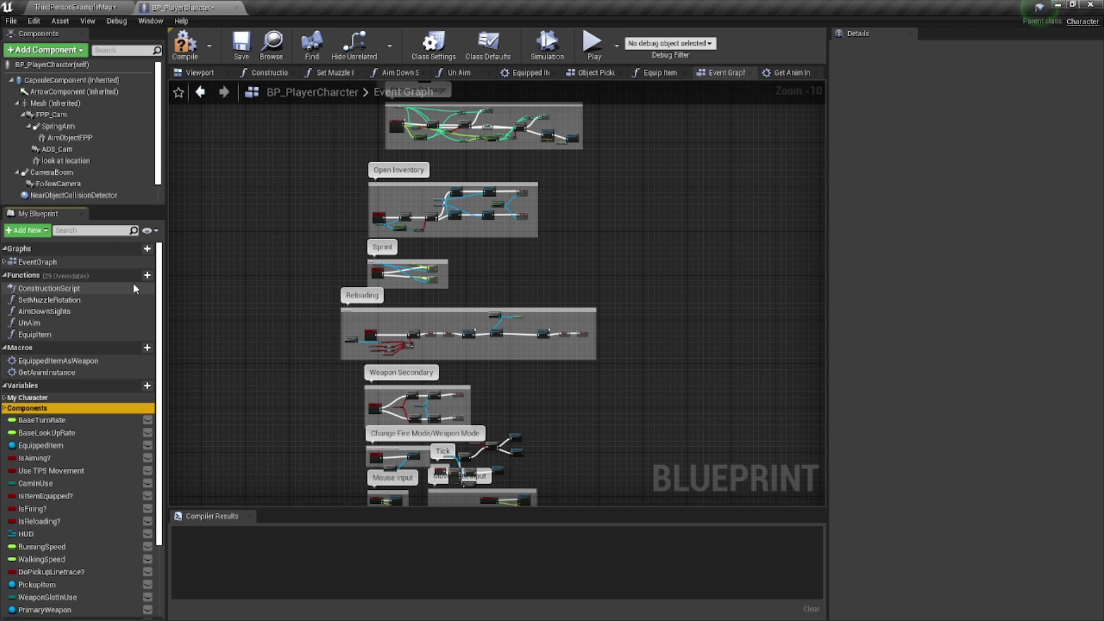
pyautogui.click(78, 7)
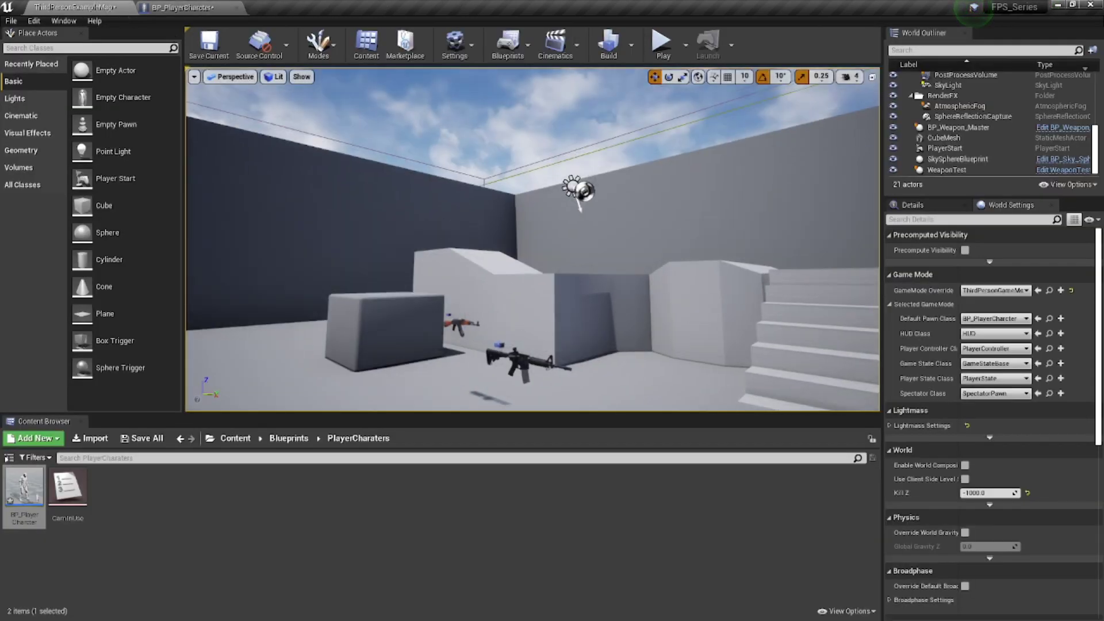
# Step: Fly the viewport around the stairs, rifles and blocks
pyautogui.moveTo(525, 259)
pyautogui.mouseDown(button='right')
pyautogui.moveTo(535, 250)
pyautogui.moveTo(524, 260)
pyautogui.mouseUp(button='right')
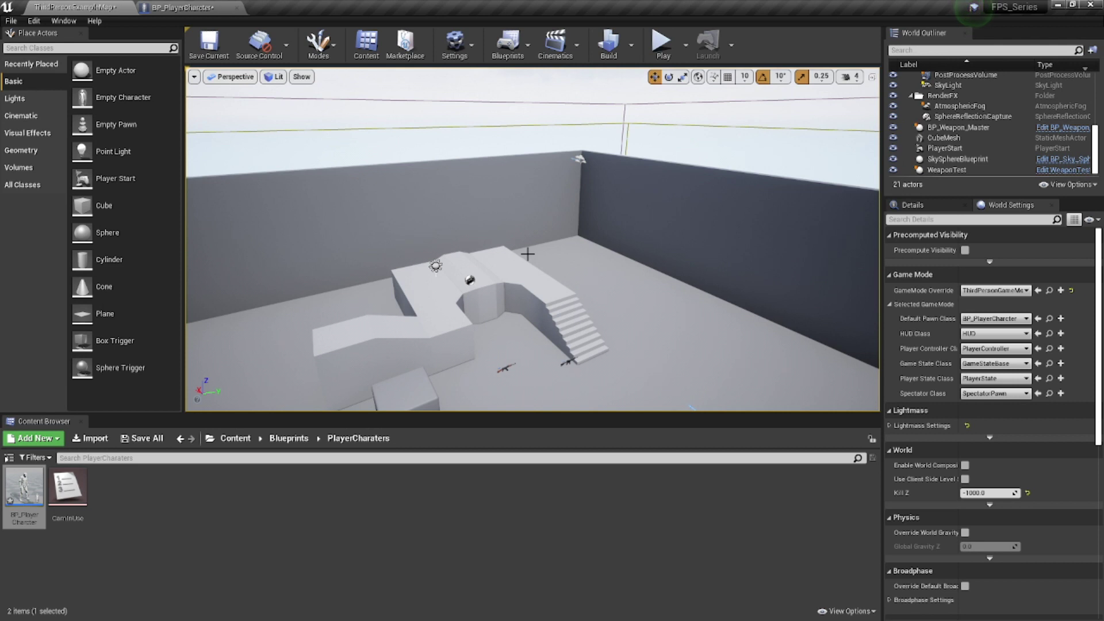
pyautogui.moveTo(525, 258); pyautogui.dragTo(552, 268, button='right')
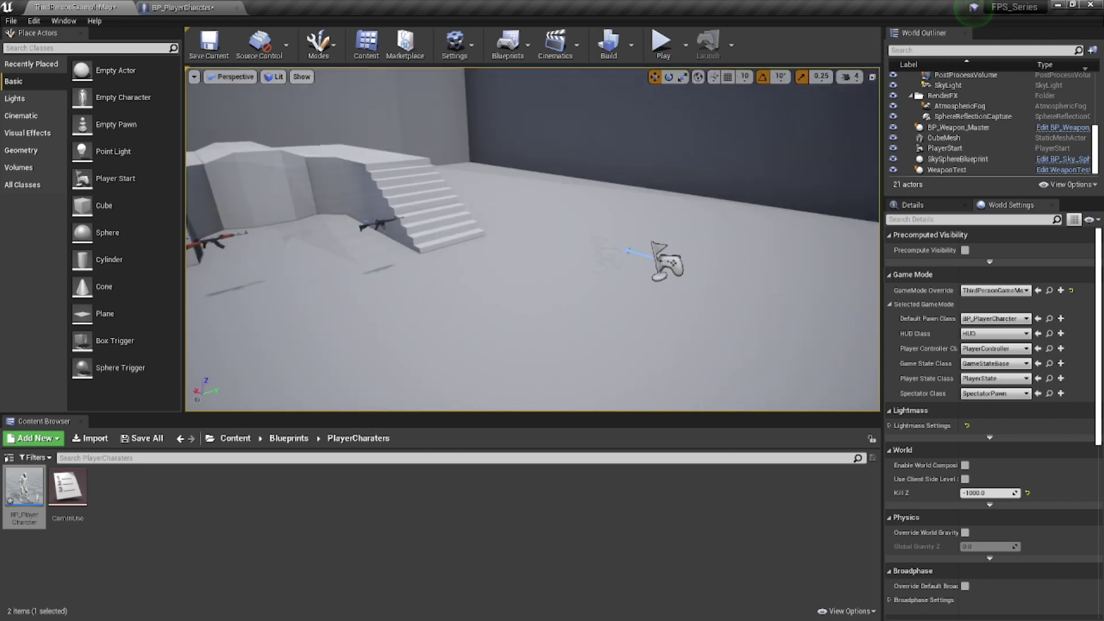
pyautogui.moveTo(533, 257); pyautogui.dragTo(532, 256, button='right')
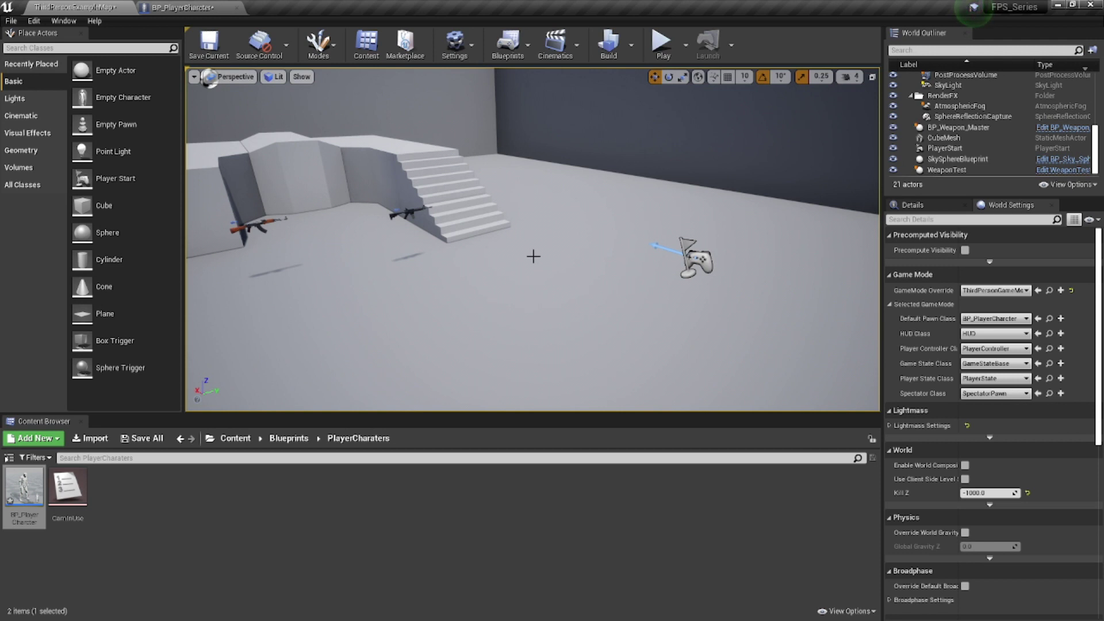
pyautogui.moveTo(533, 256); pyautogui.dragTo(534, 257, button='right')
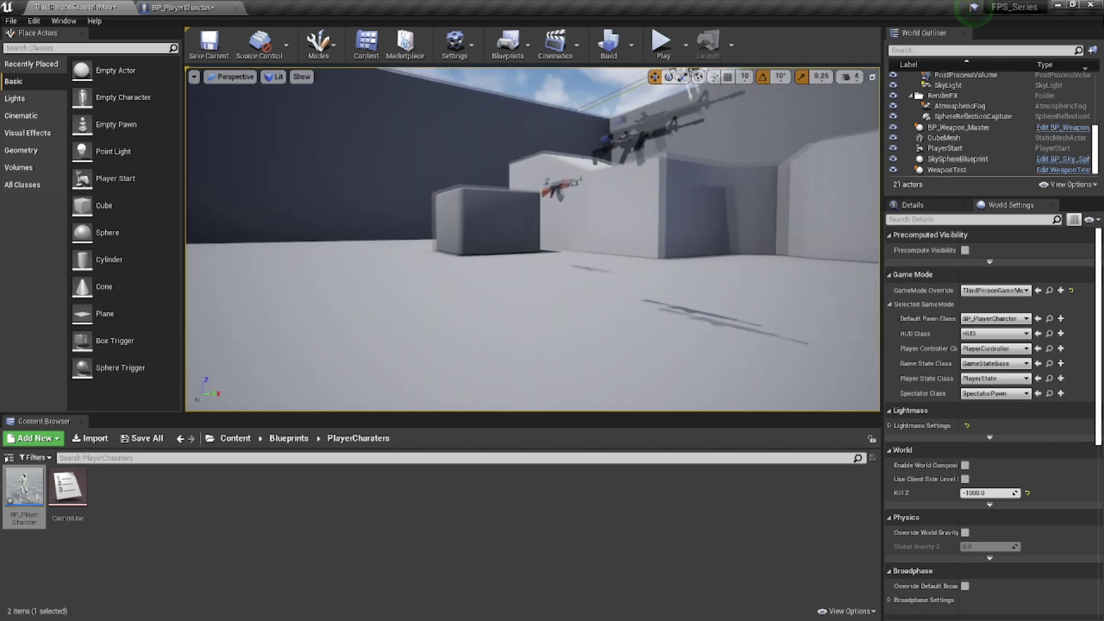
pyautogui.moveTo(524, 256); pyautogui.dragTo(523, 256, button='right')
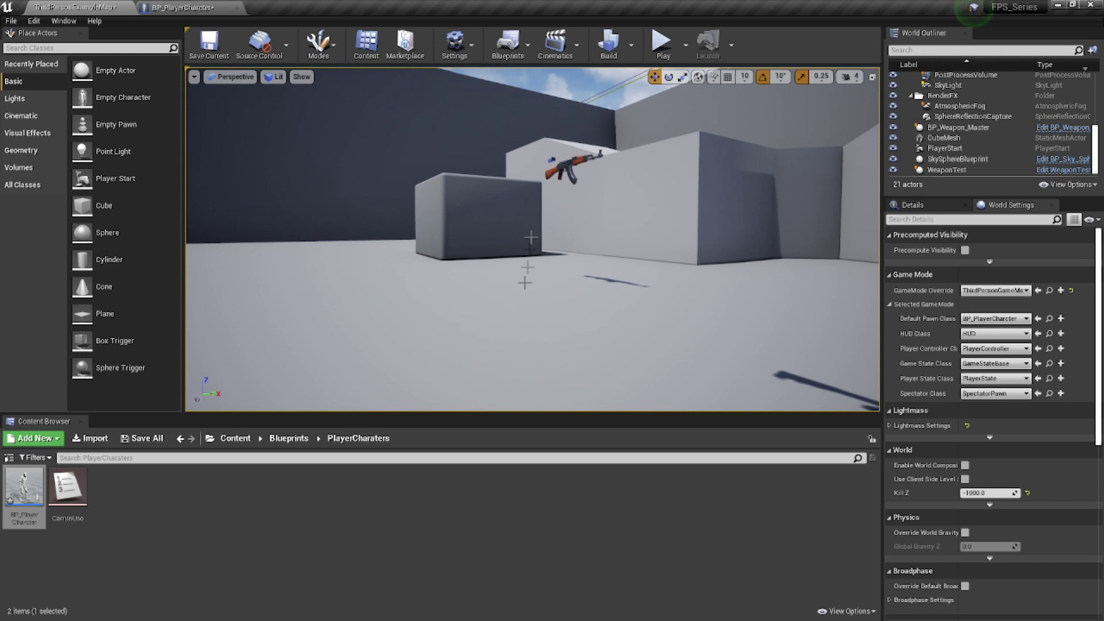
# Step: Browse Content > Animation > PlayerAnimations, return to Content, and start playing the level
pyautogui.click(234, 437)
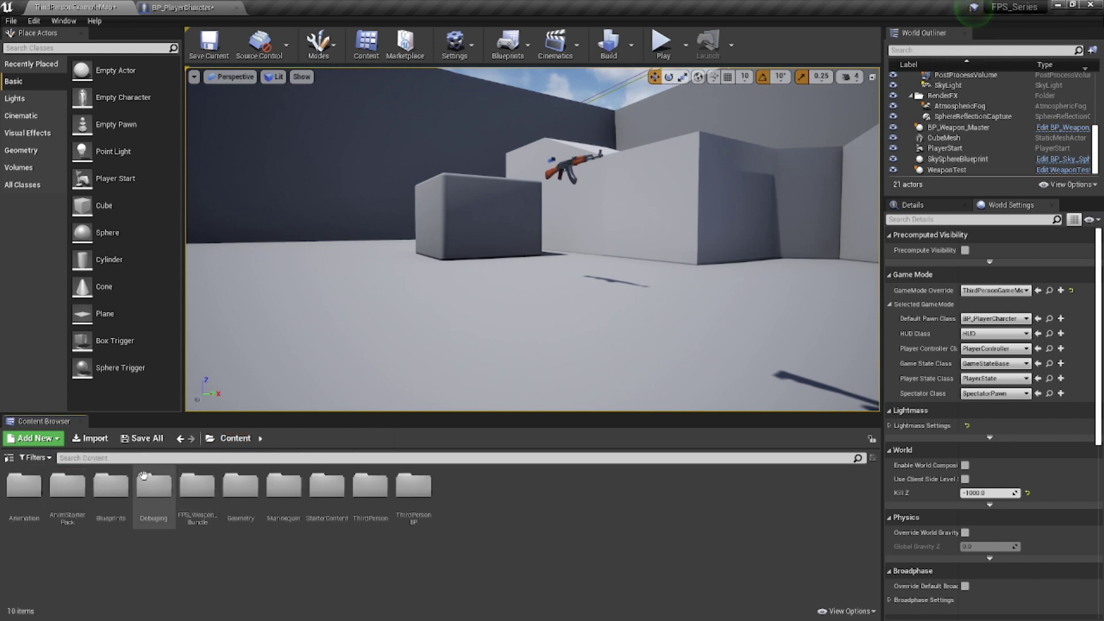
pyautogui.doubleClick(26, 493)
pyautogui.doubleClick(28, 505)
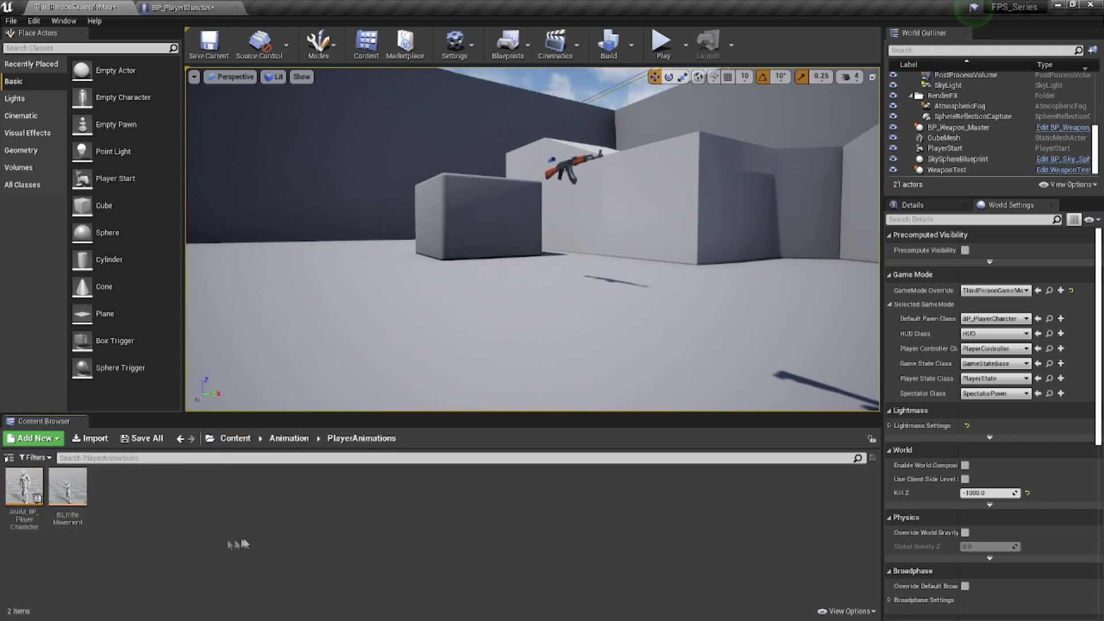
pyautogui.click(235, 438)
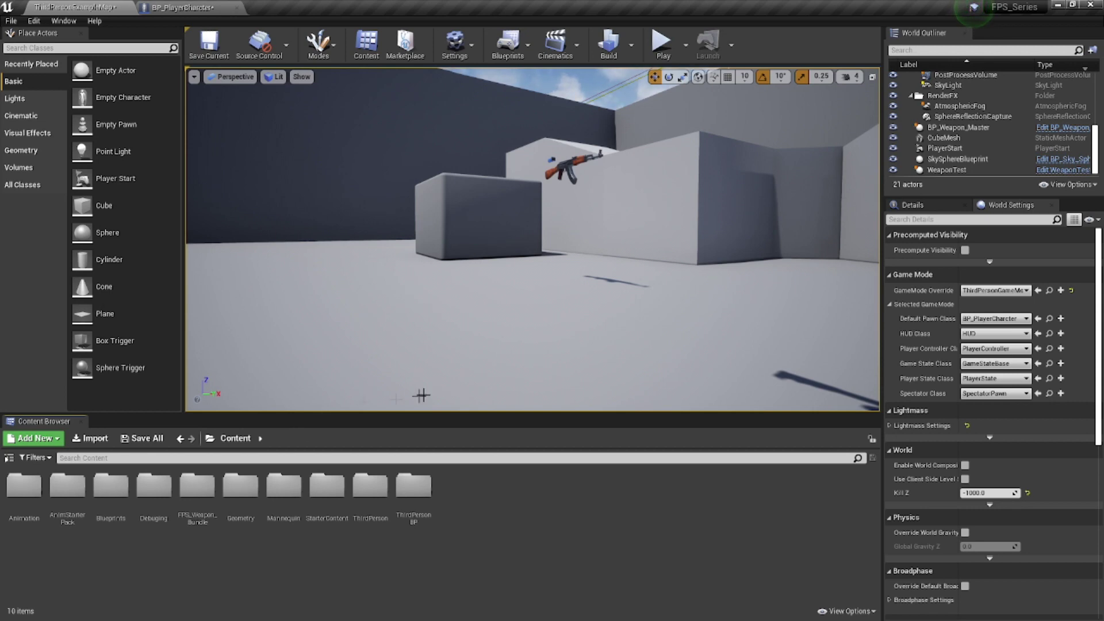
pyautogui.moveTo(422, 395); pyautogui.dragTo(422, 395, button='right')
pyautogui.click(662, 47)
pyautogui.press('w')
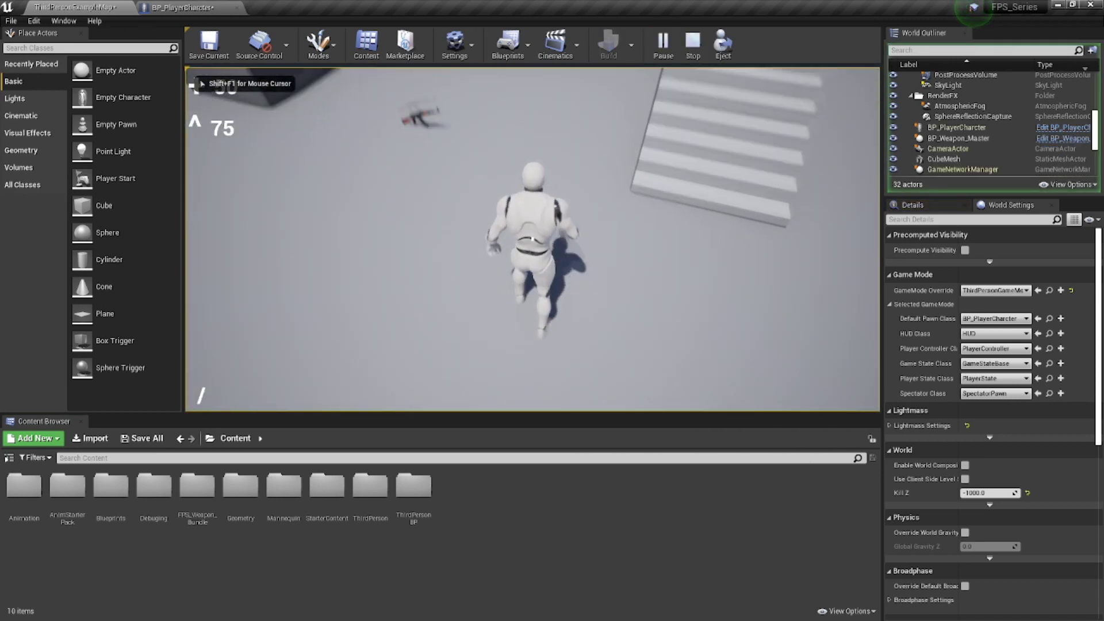
pyautogui.press('w')
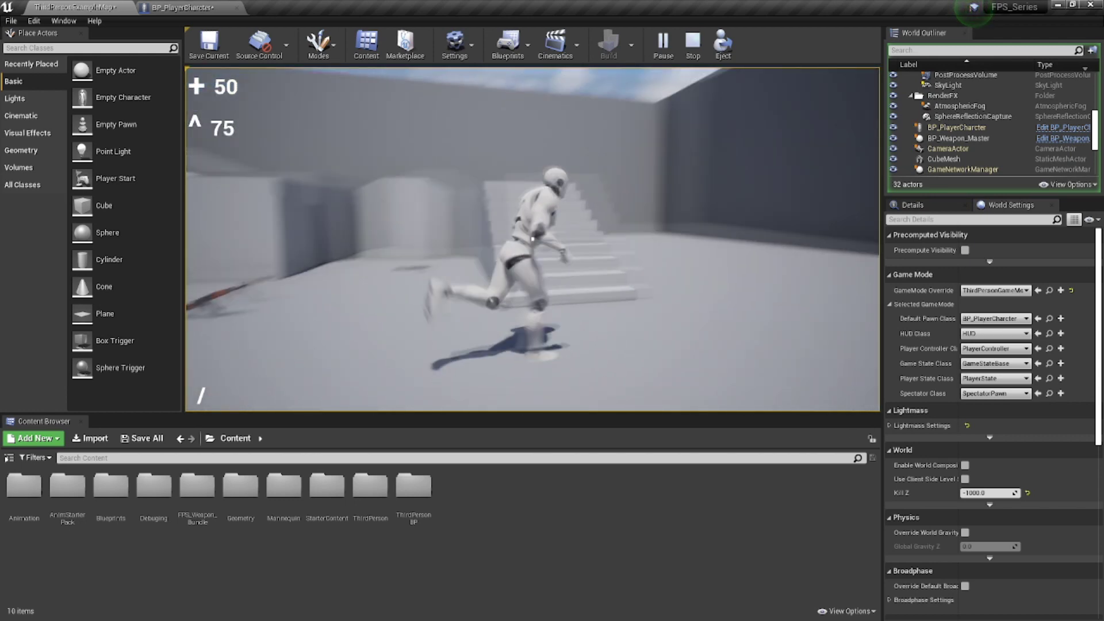
pyautogui.press('Escape')
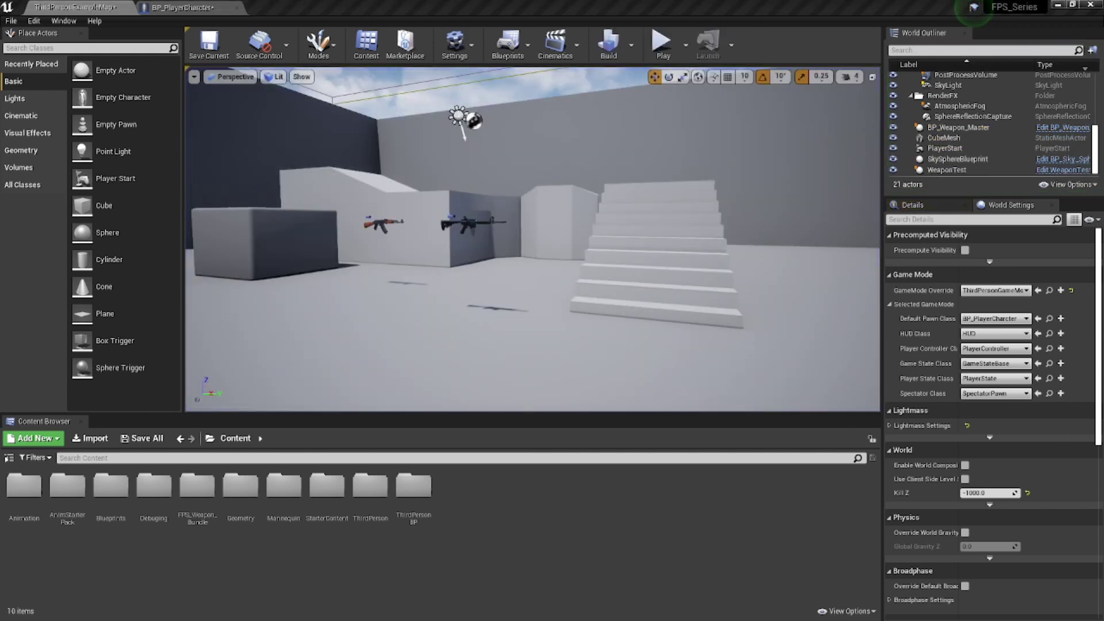